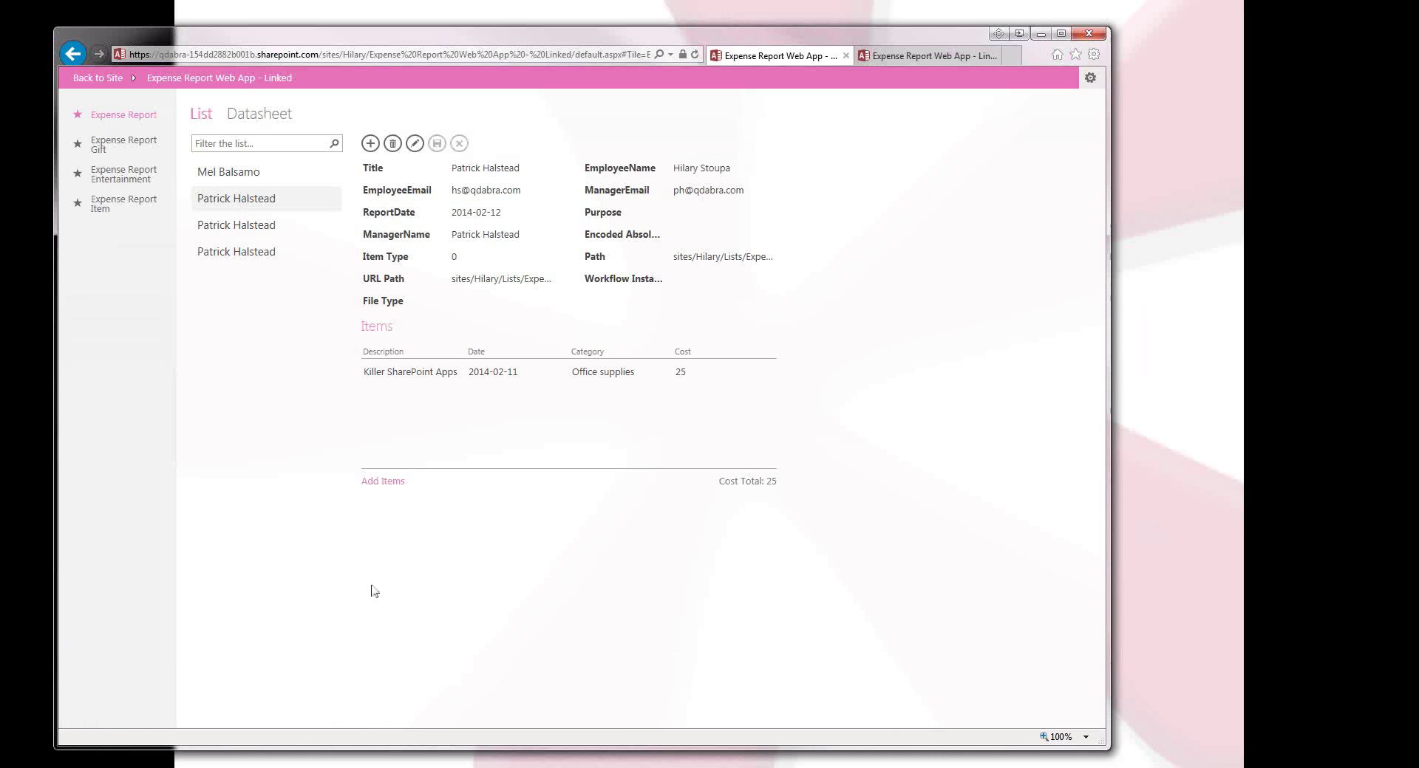
# Open the Dinner with clients item of the first listed expense report and examine its related entertainment and gift records.
pyautogui.click(212, 178)
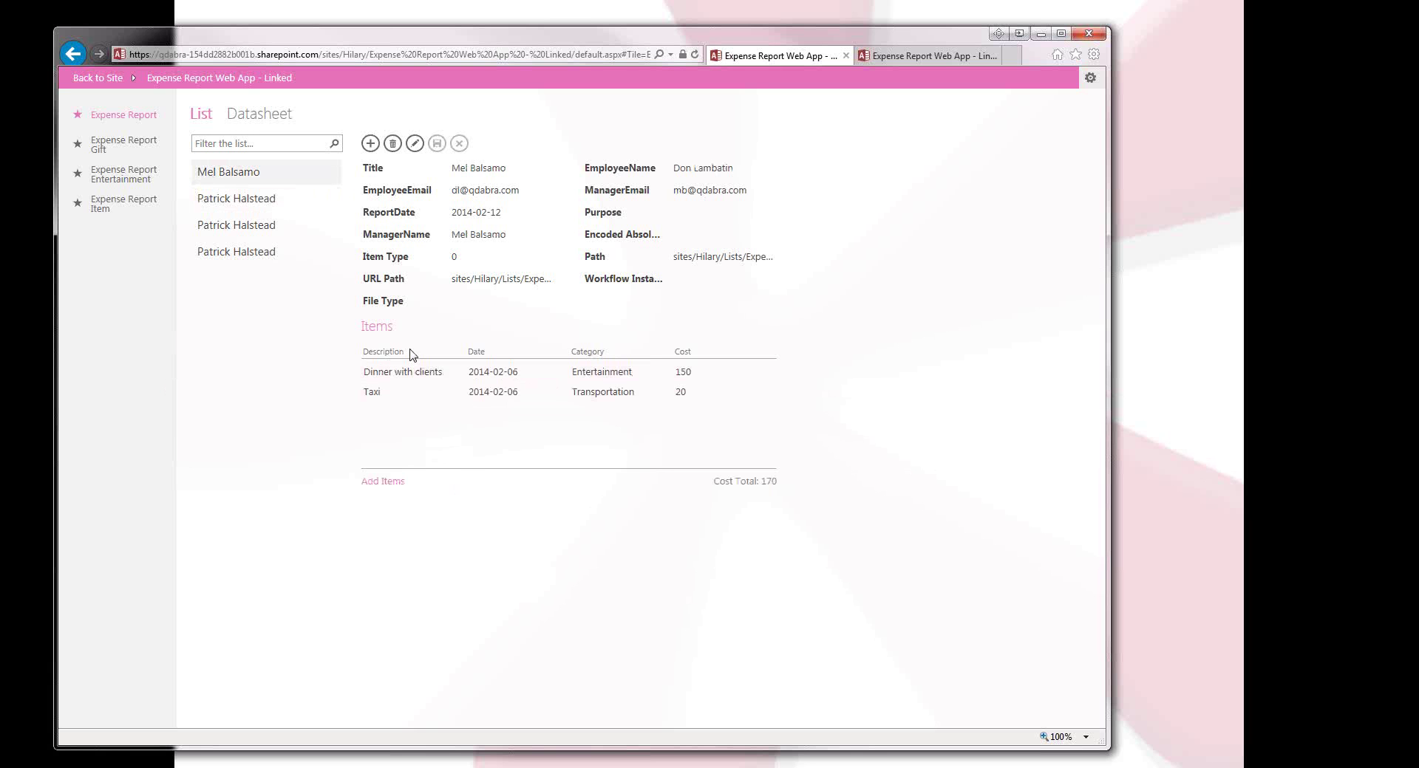
pyautogui.click(436, 381)
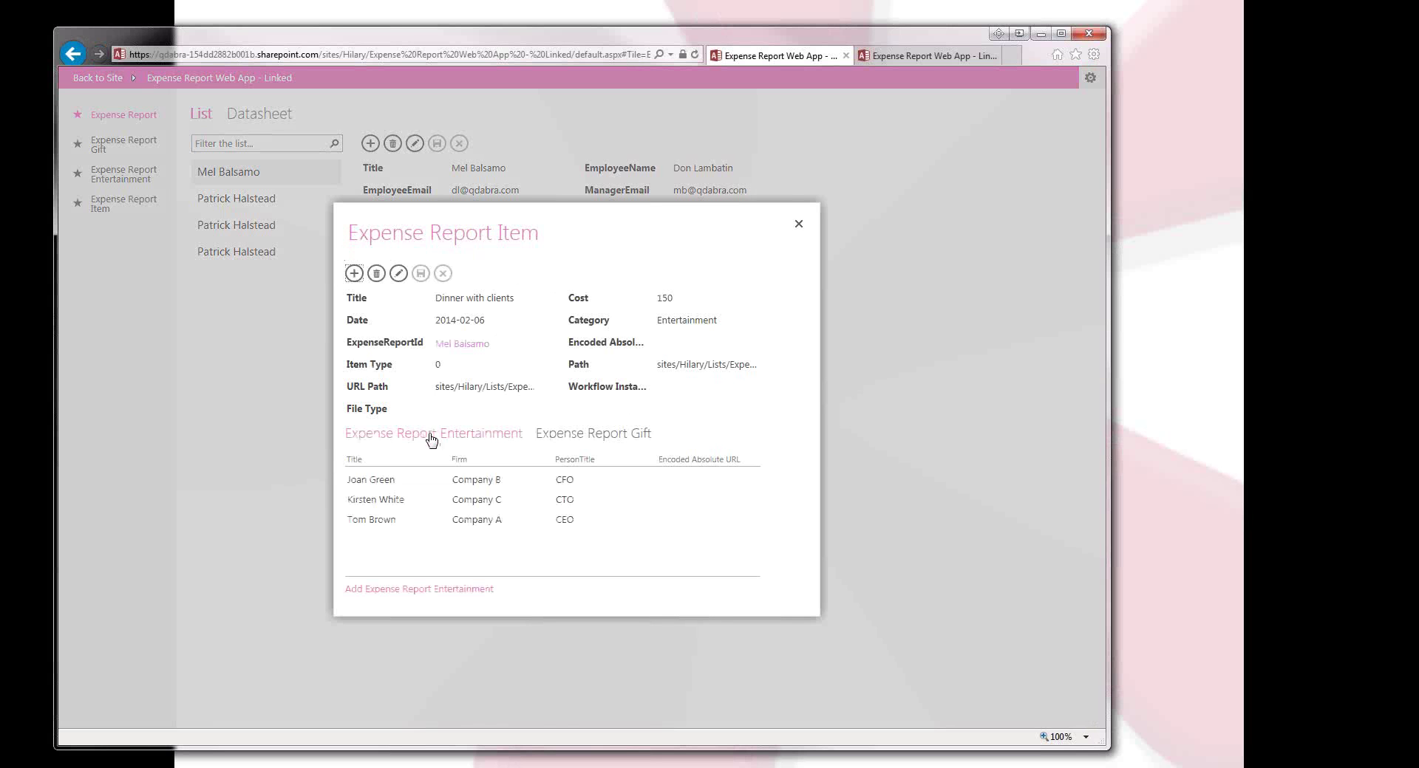
pyautogui.click(560, 438)
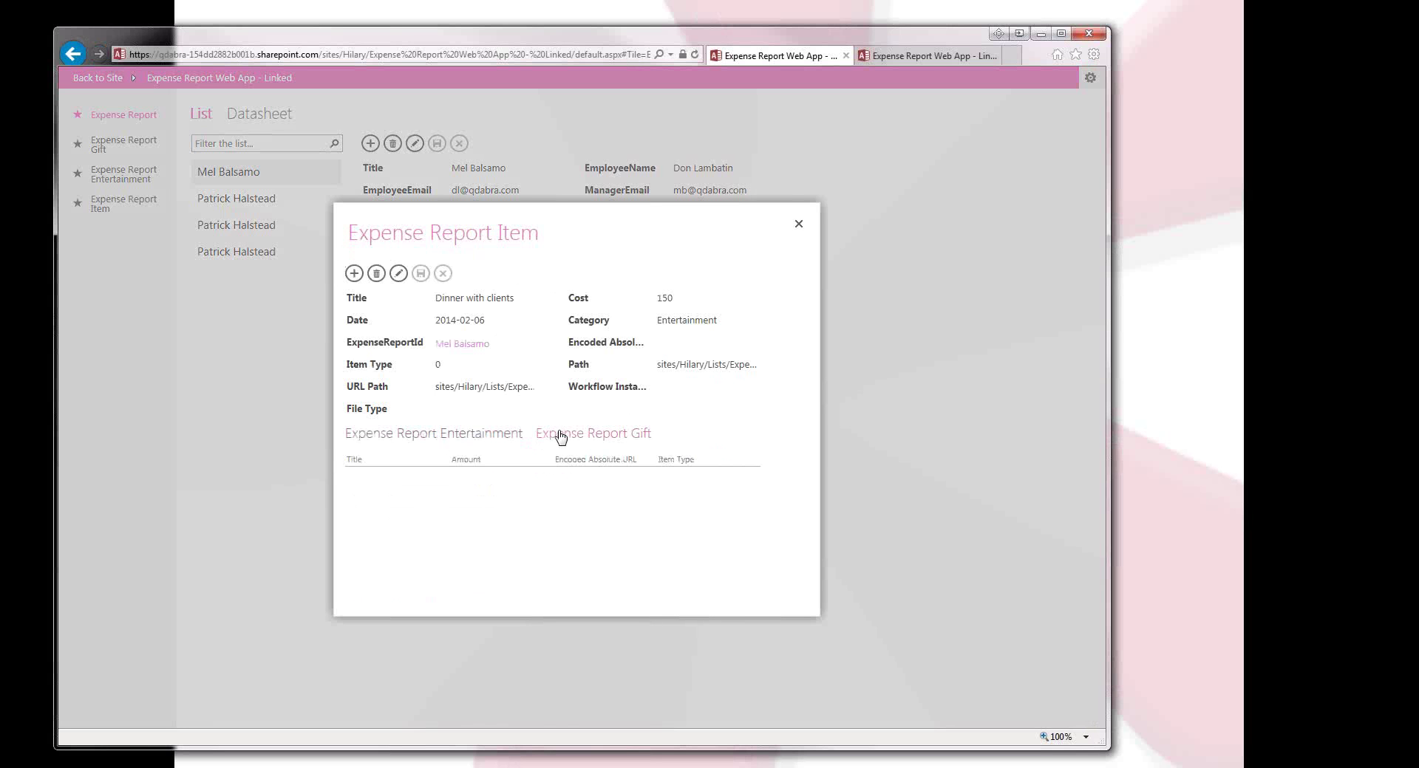
pyautogui.click(458, 440)
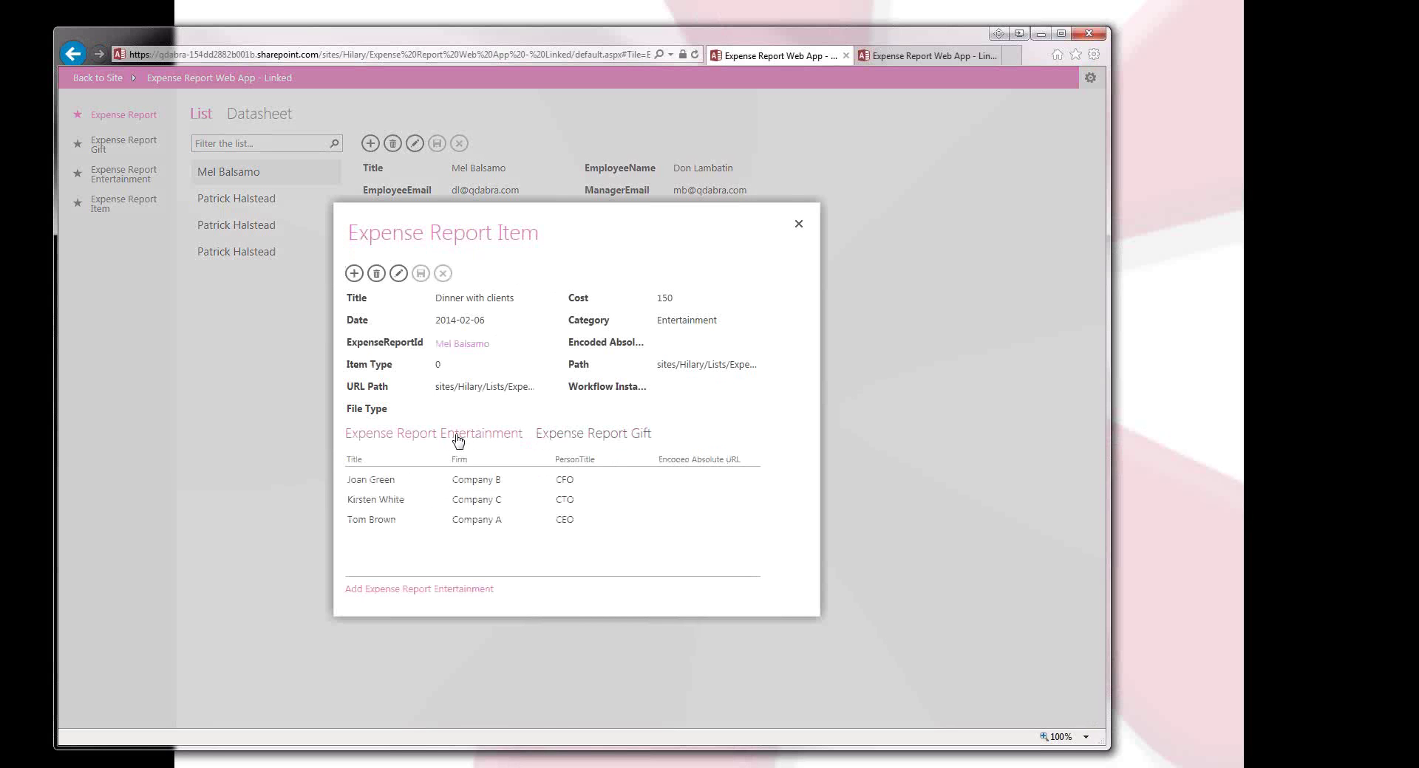
pyautogui.click(568, 435)
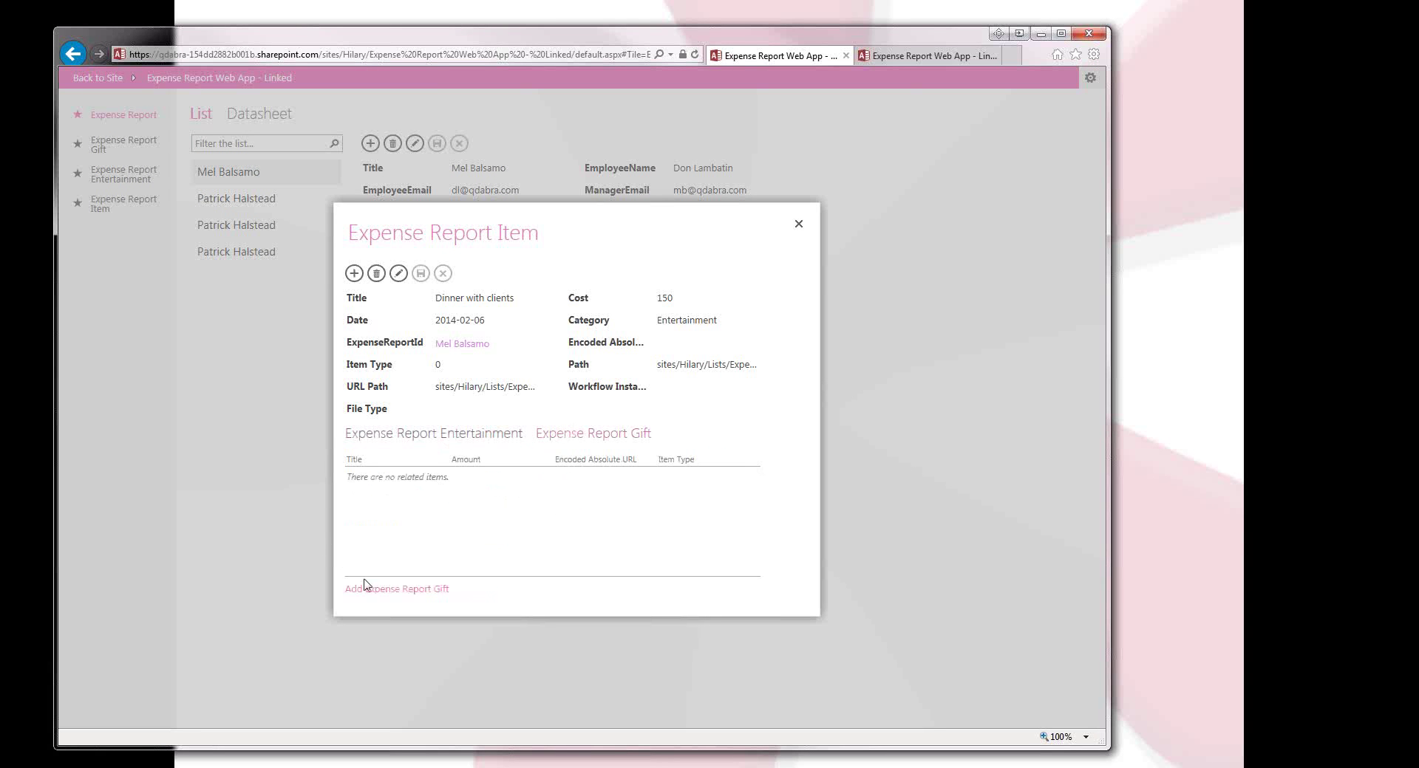
# View the blank Expense Report Gift form for the item, and close it and the item details without adding anything.
pyautogui.click(376, 592)
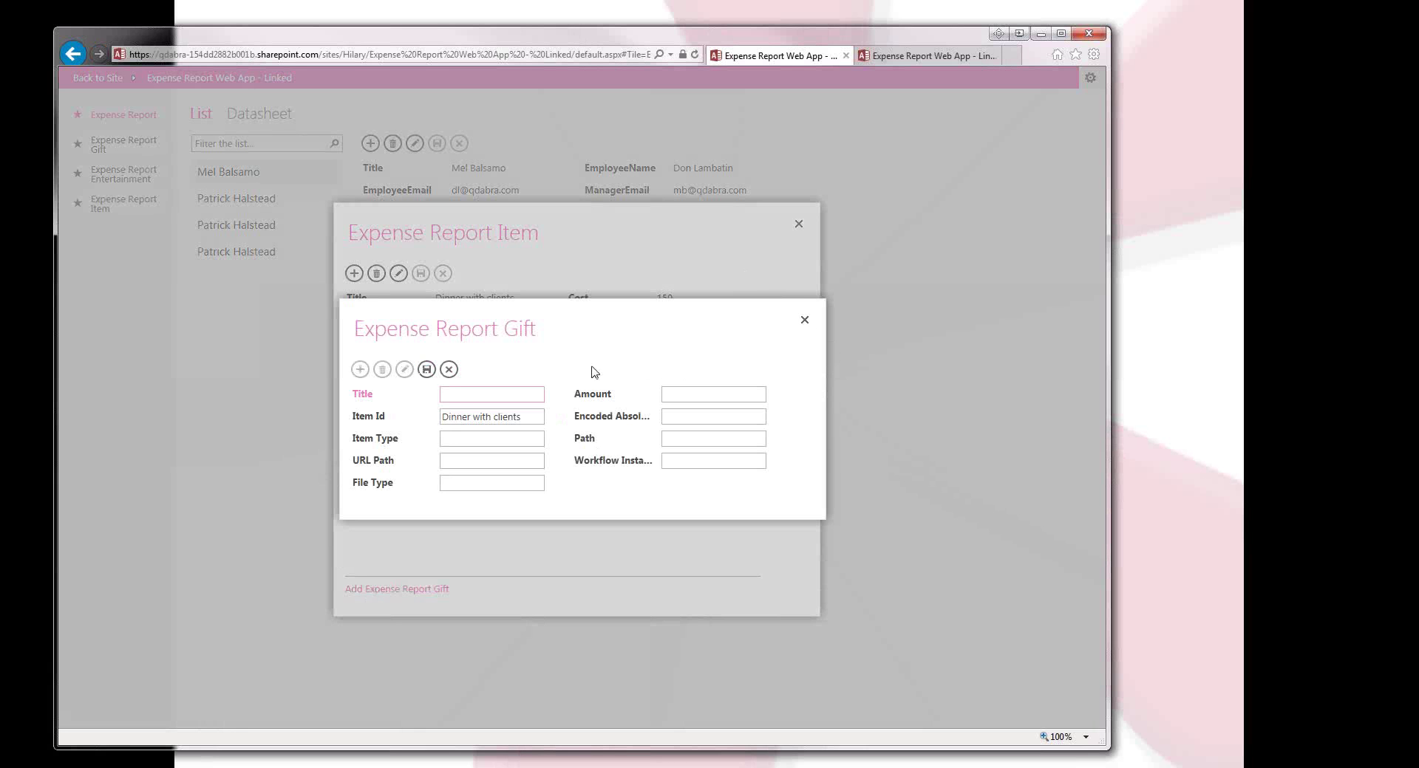
pyautogui.click(805, 321)
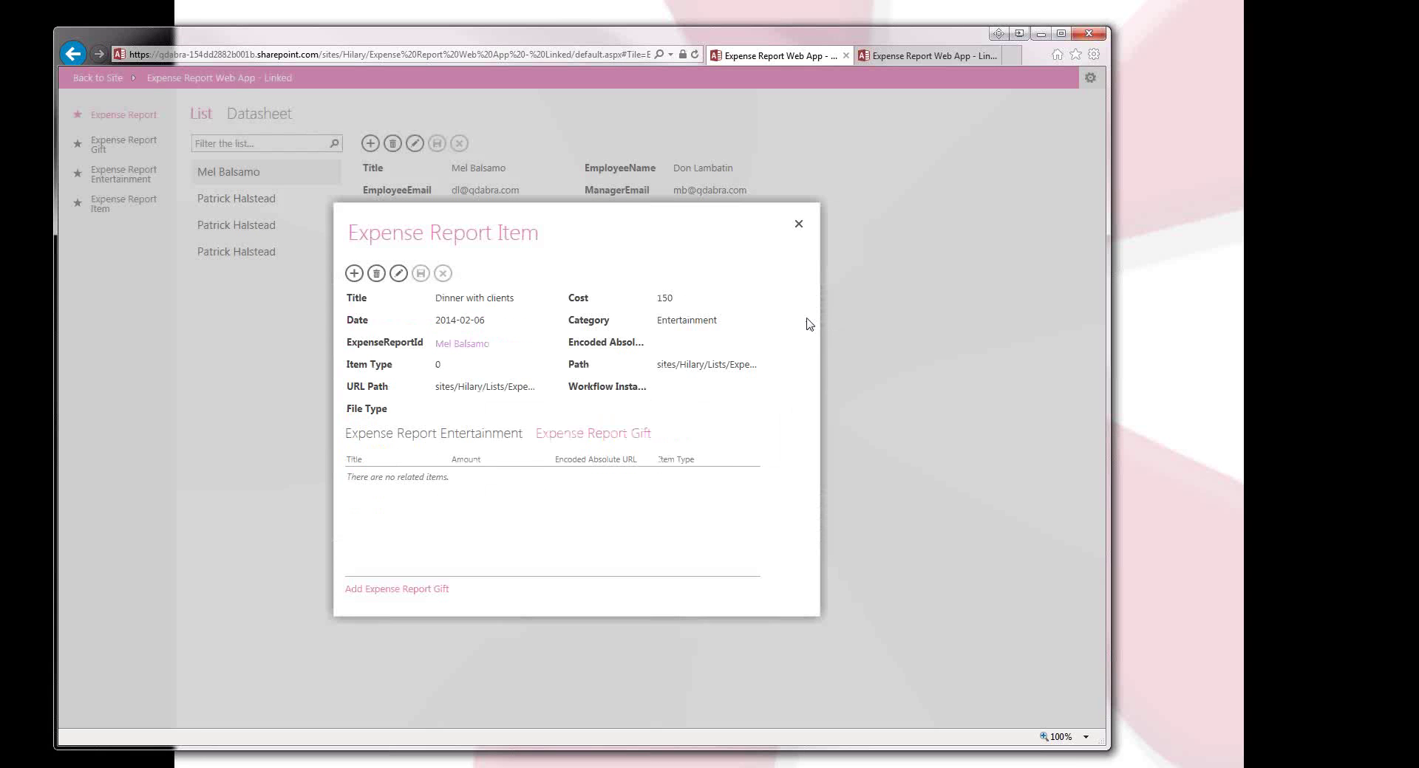
pyautogui.click(800, 224)
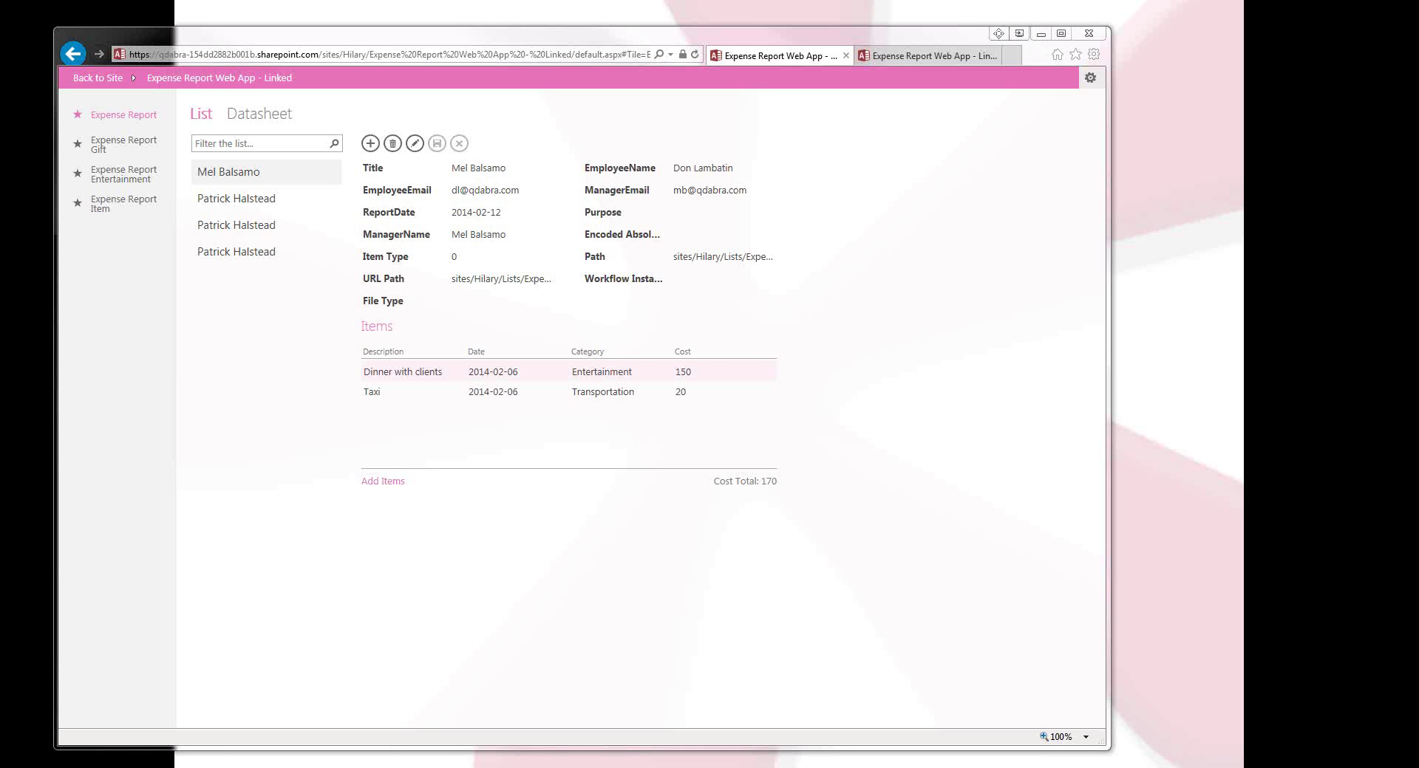
# Switch to the linked Expense Report Web App in Access, widen the object list and review each form from Expense Report Datasheet to Expense Report List.
pyautogui.moveTo(753, 767)
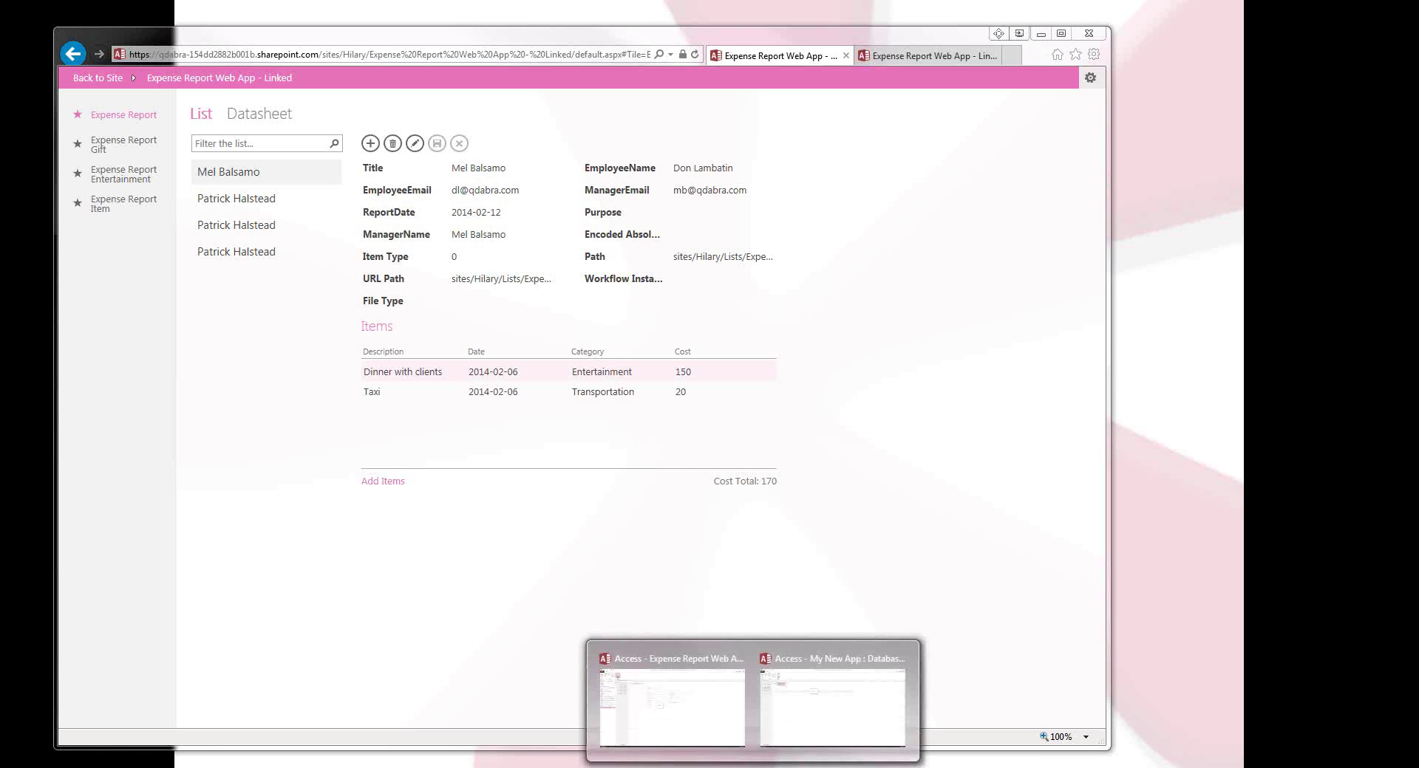
pyautogui.click(713, 735)
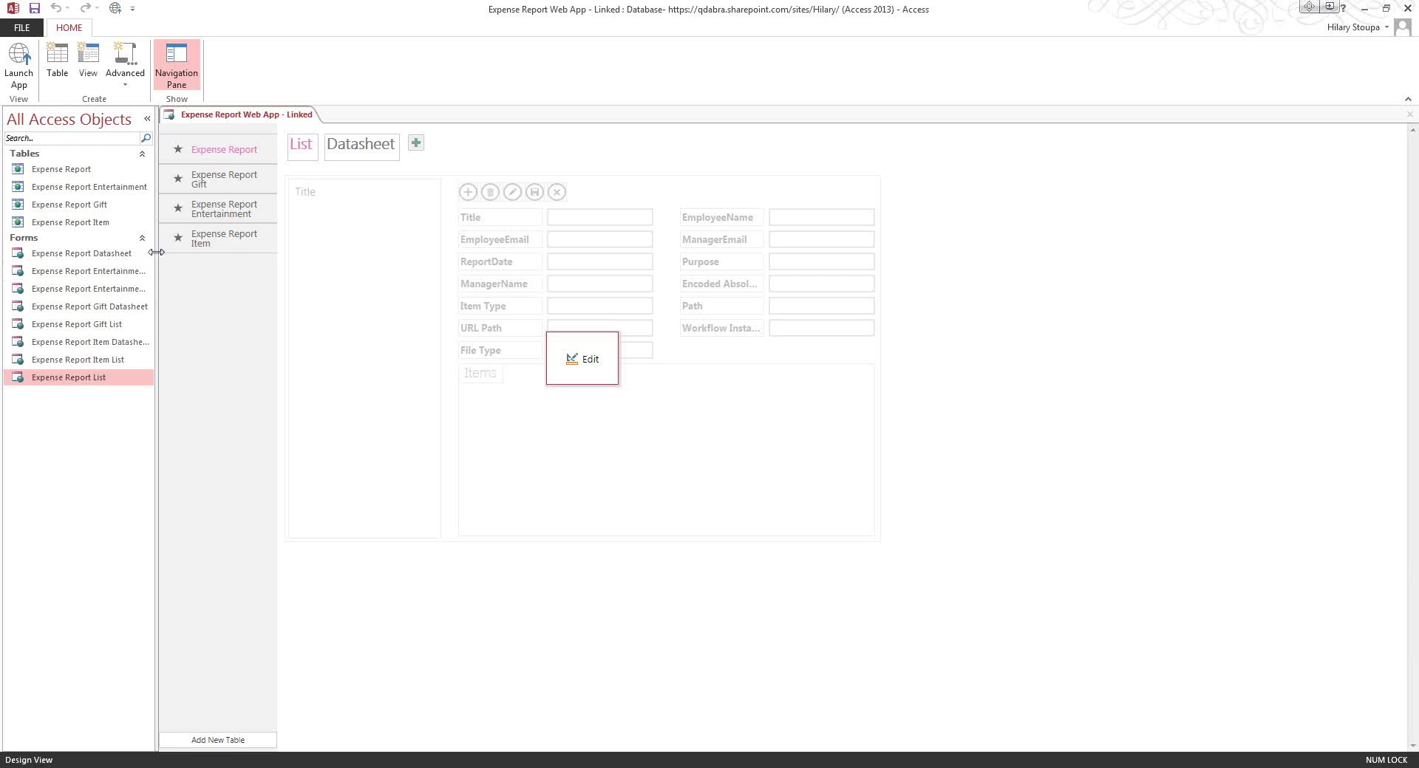
pyautogui.moveTo(155, 254); pyautogui.dragTo(376, 277)
pyautogui.click(121, 255)
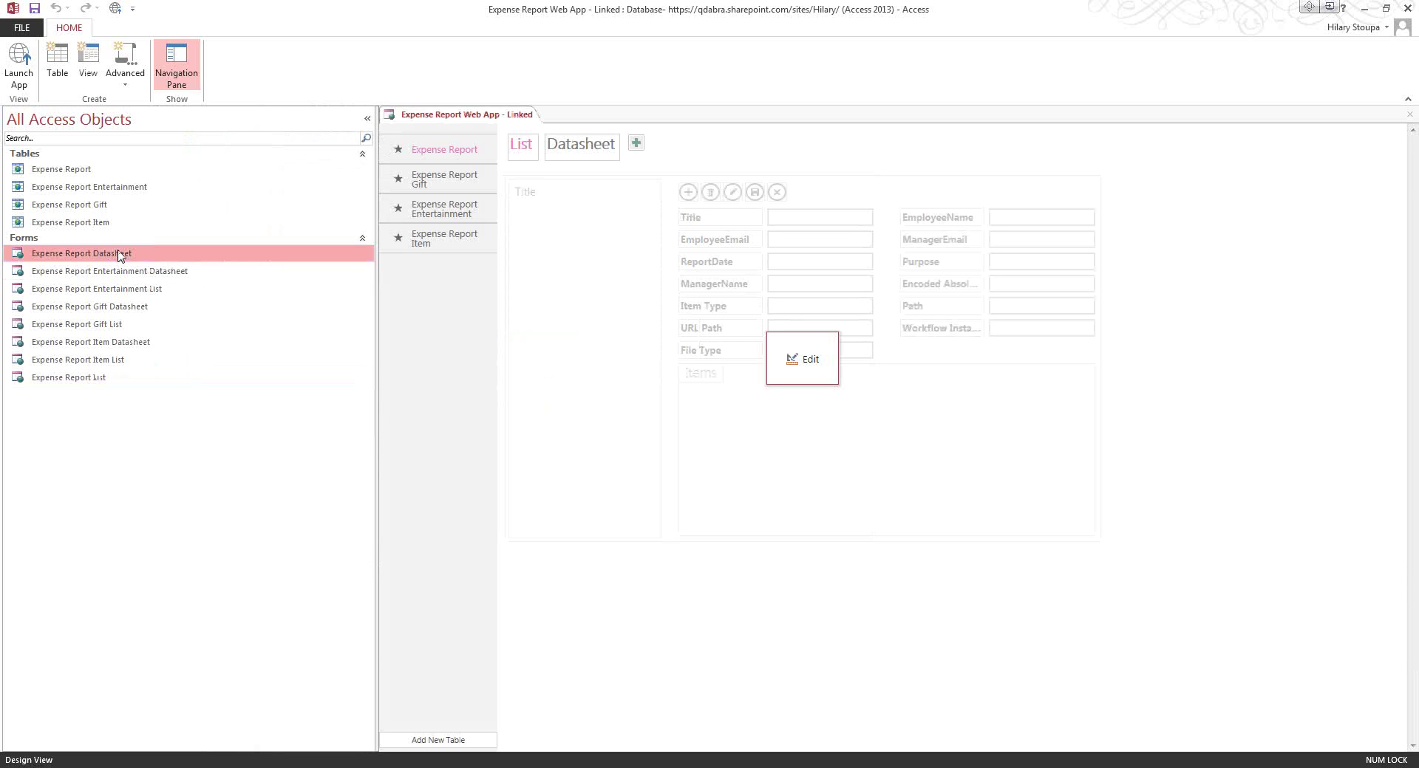
pyautogui.click(116, 272)
pyautogui.click(116, 289)
pyautogui.click(117, 307)
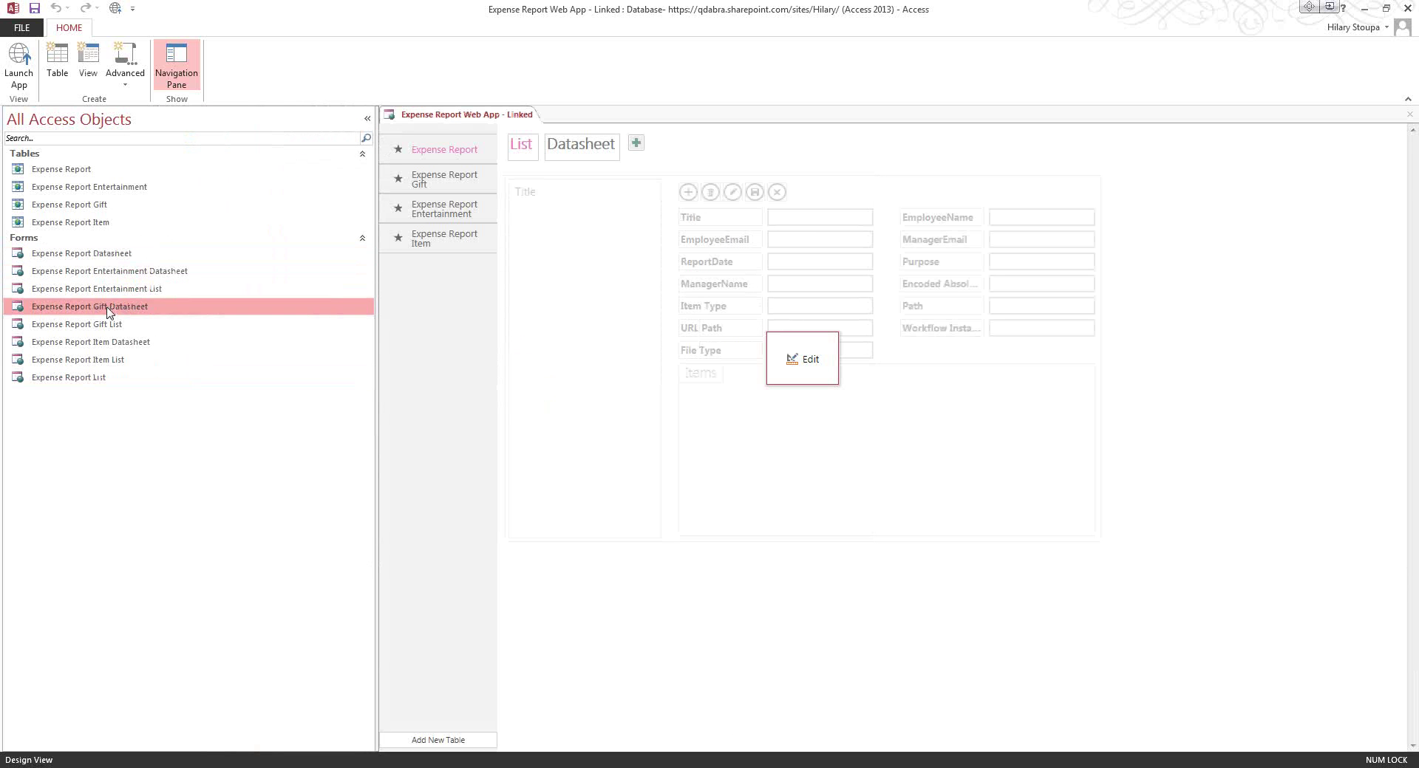
pyautogui.click(104, 329)
pyautogui.click(107, 345)
pyautogui.click(103, 361)
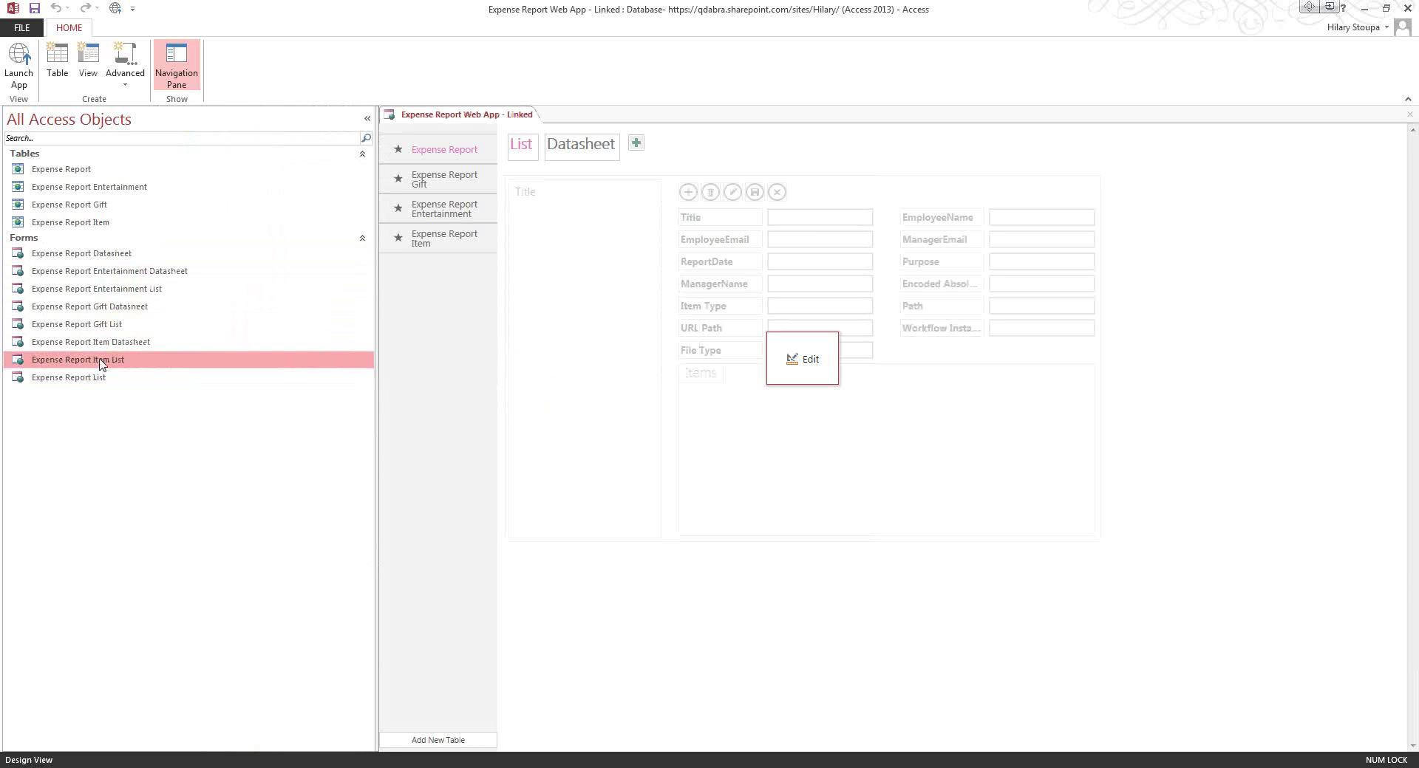
pyautogui.click(95, 380)
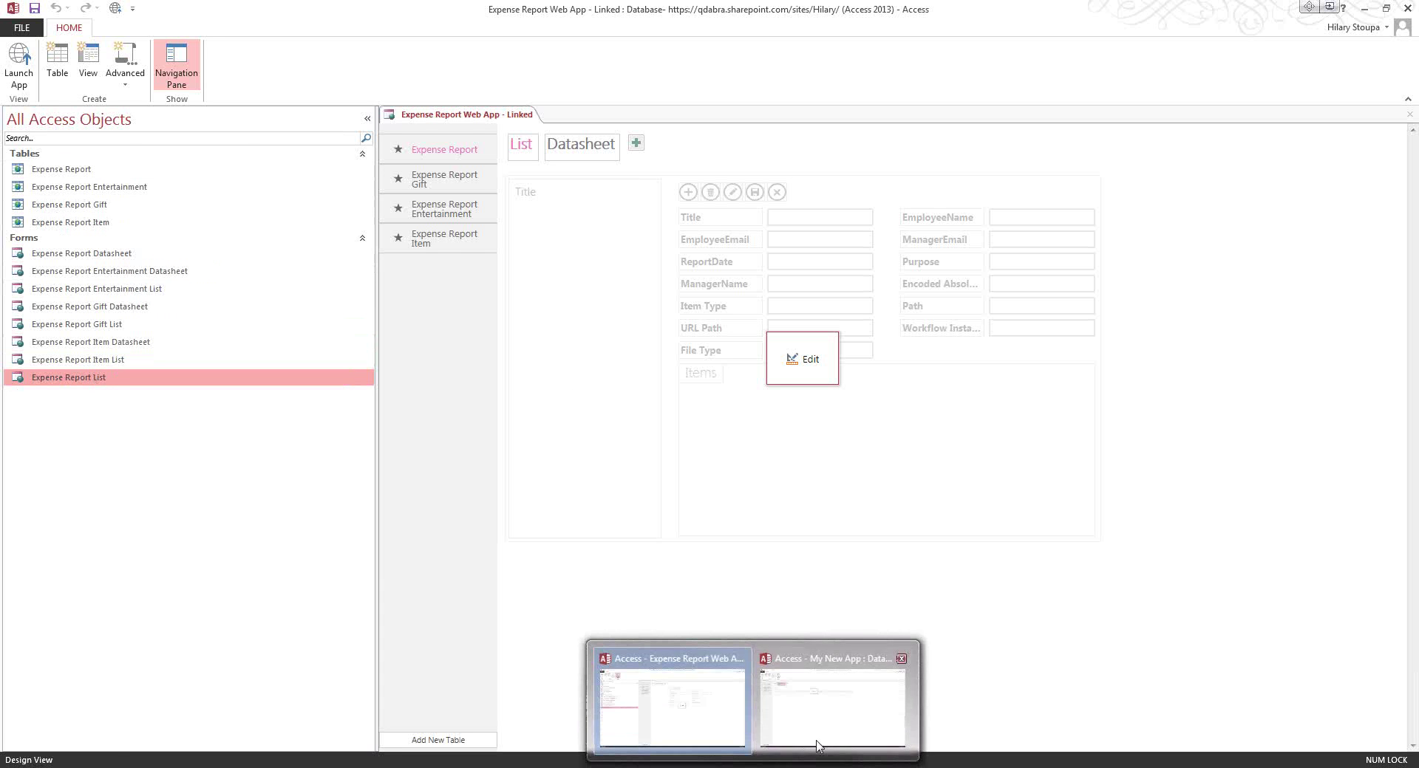
# Switch to My New App in Access, show its object list and open the Expense Report Item table in Design View.
pyautogui.click(818, 747)
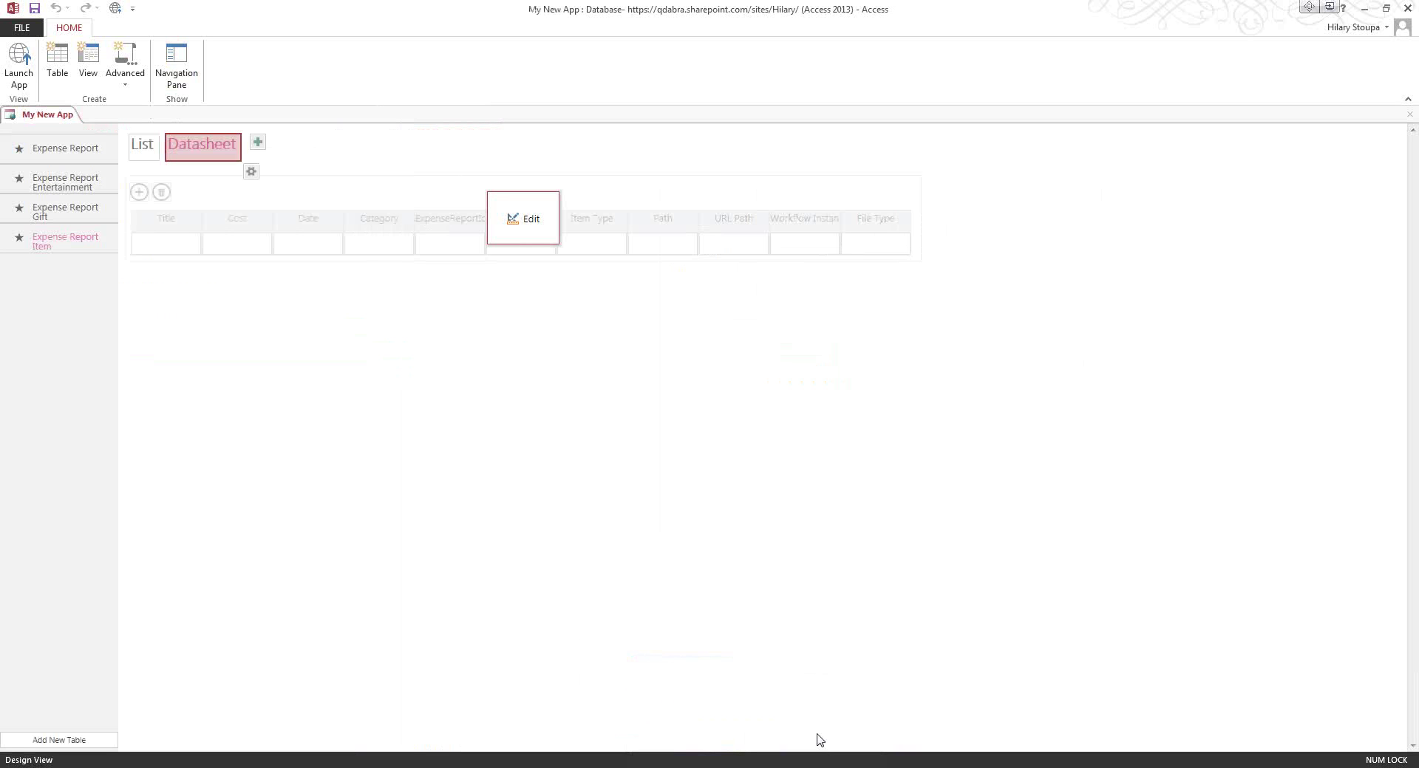
pyautogui.click(176, 59)
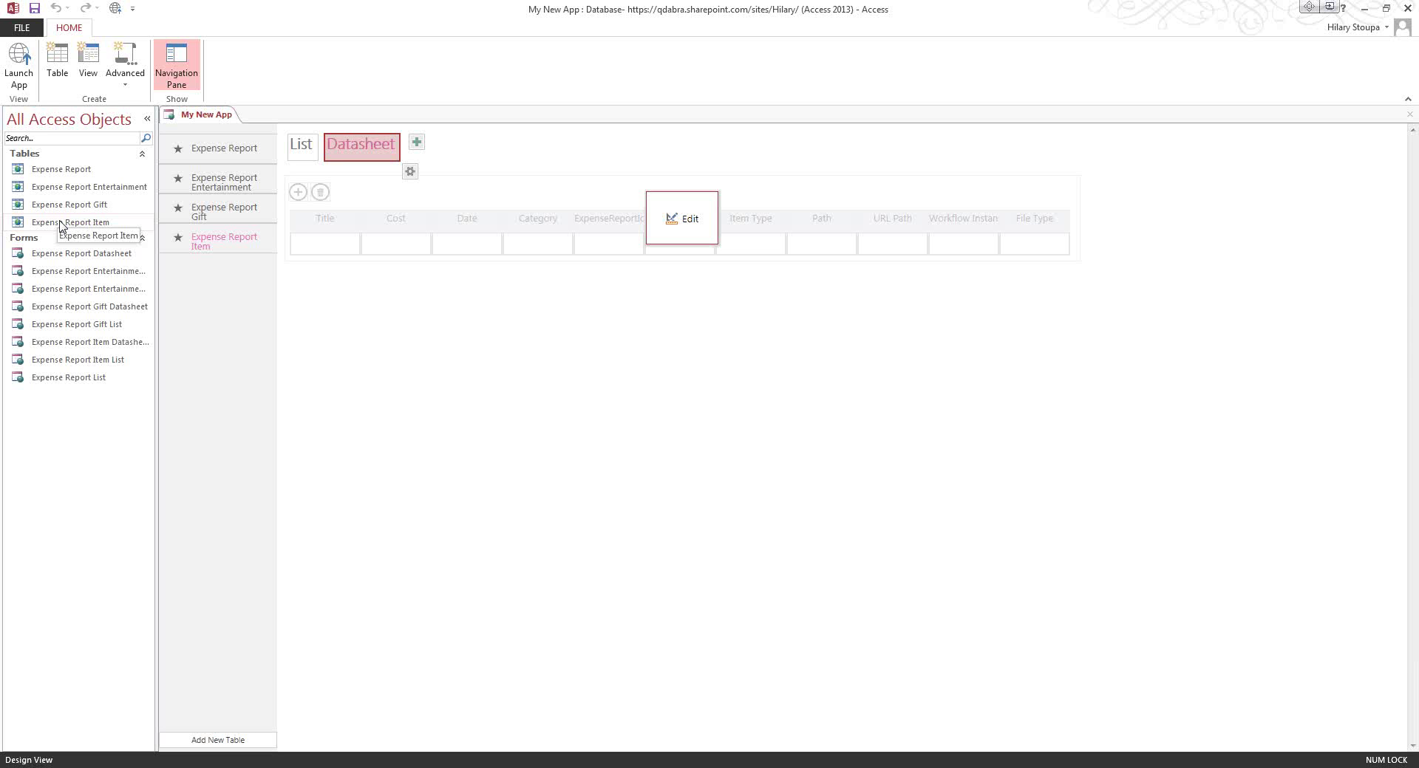
pyautogui.click(62, 225)
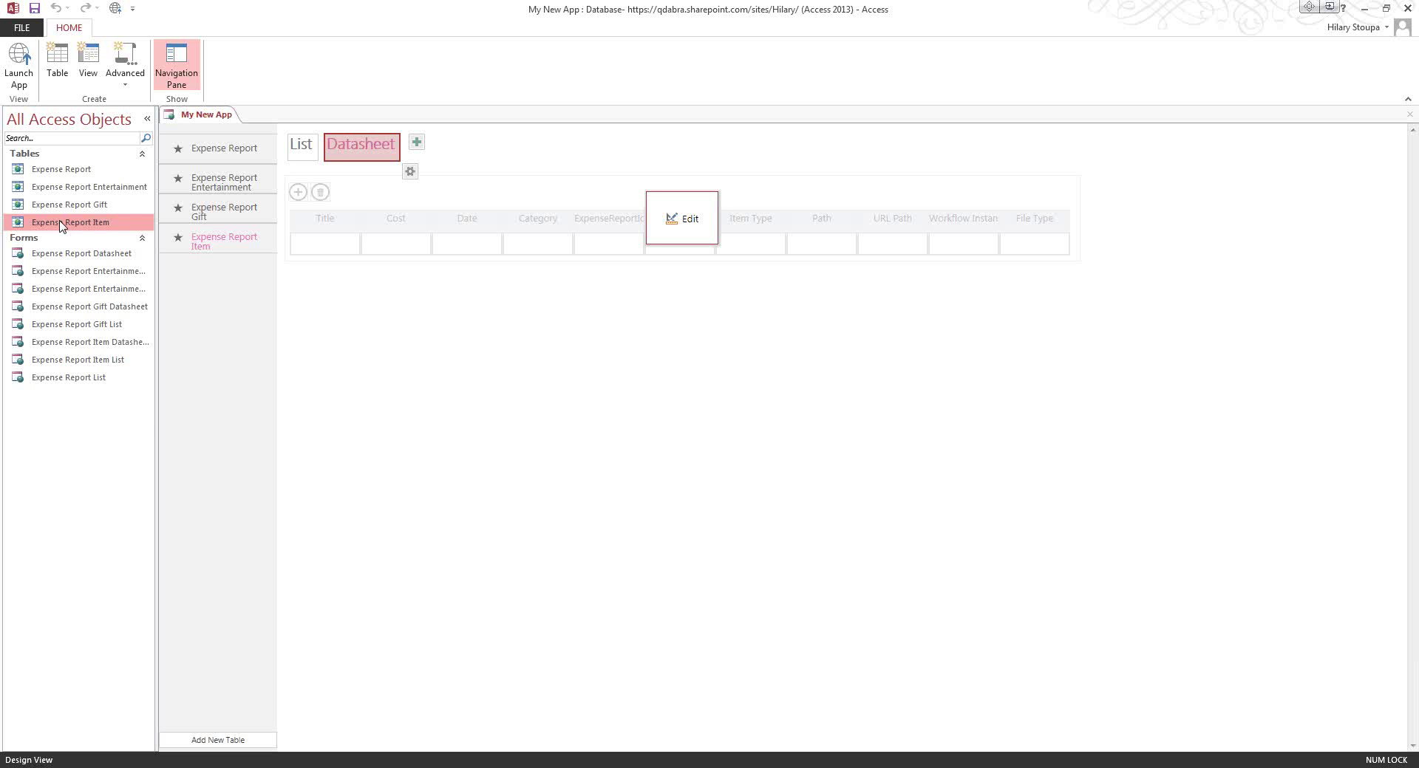
pyautogui.rightClick(62, 226)
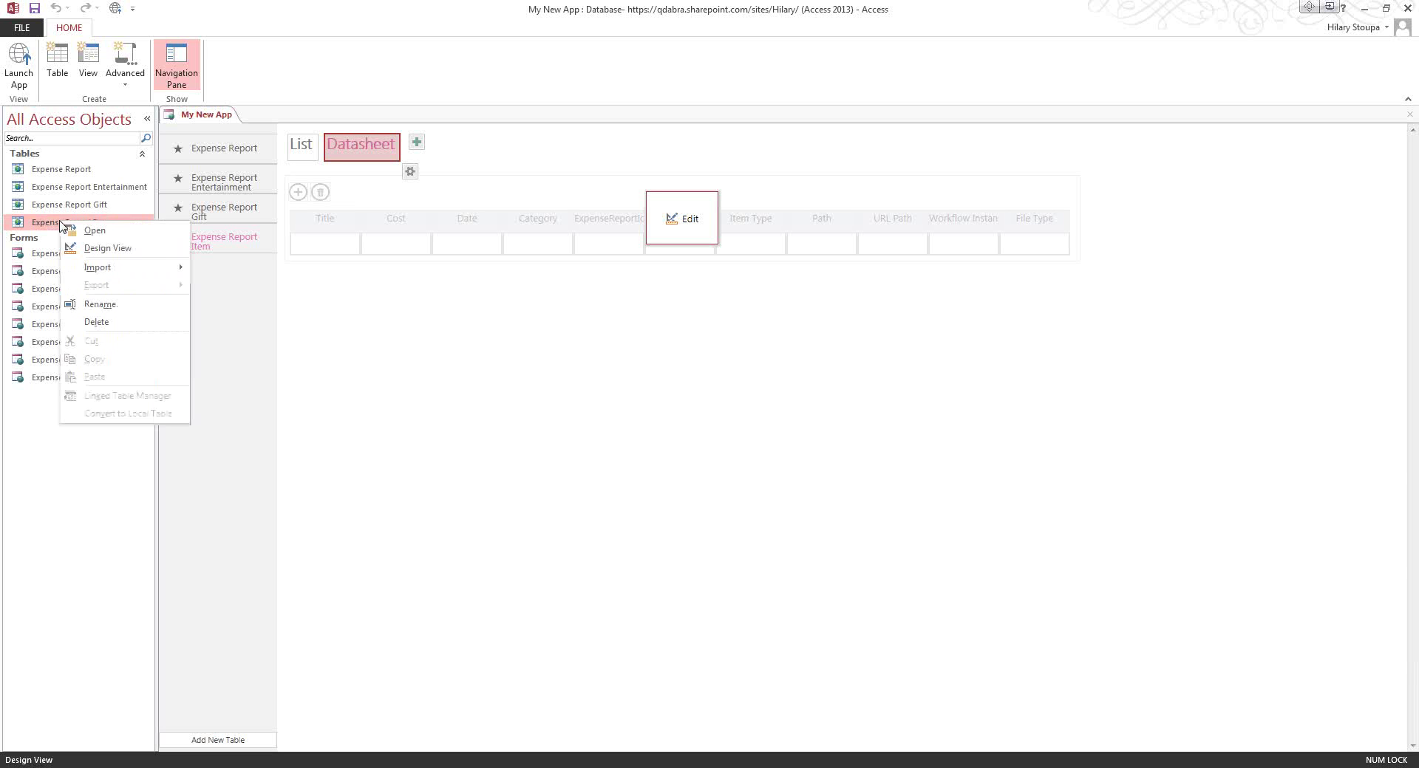
pyautogui.click(88, 251)
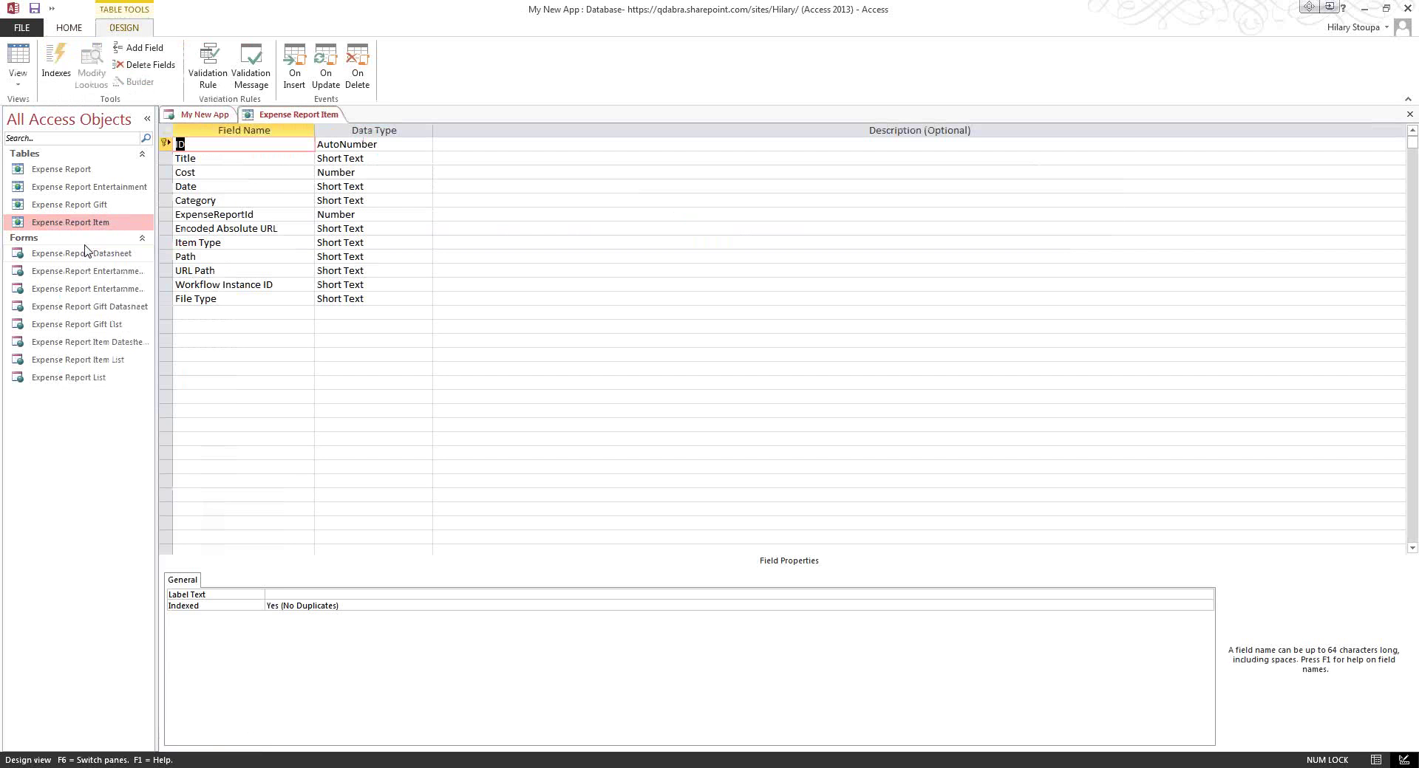
# Make ExpenseReportId a Lookup on the Expense Report table, displaying Title sorted ascending and preventing deletion when corresponding records exist.
pyautogui.click(215, 214)
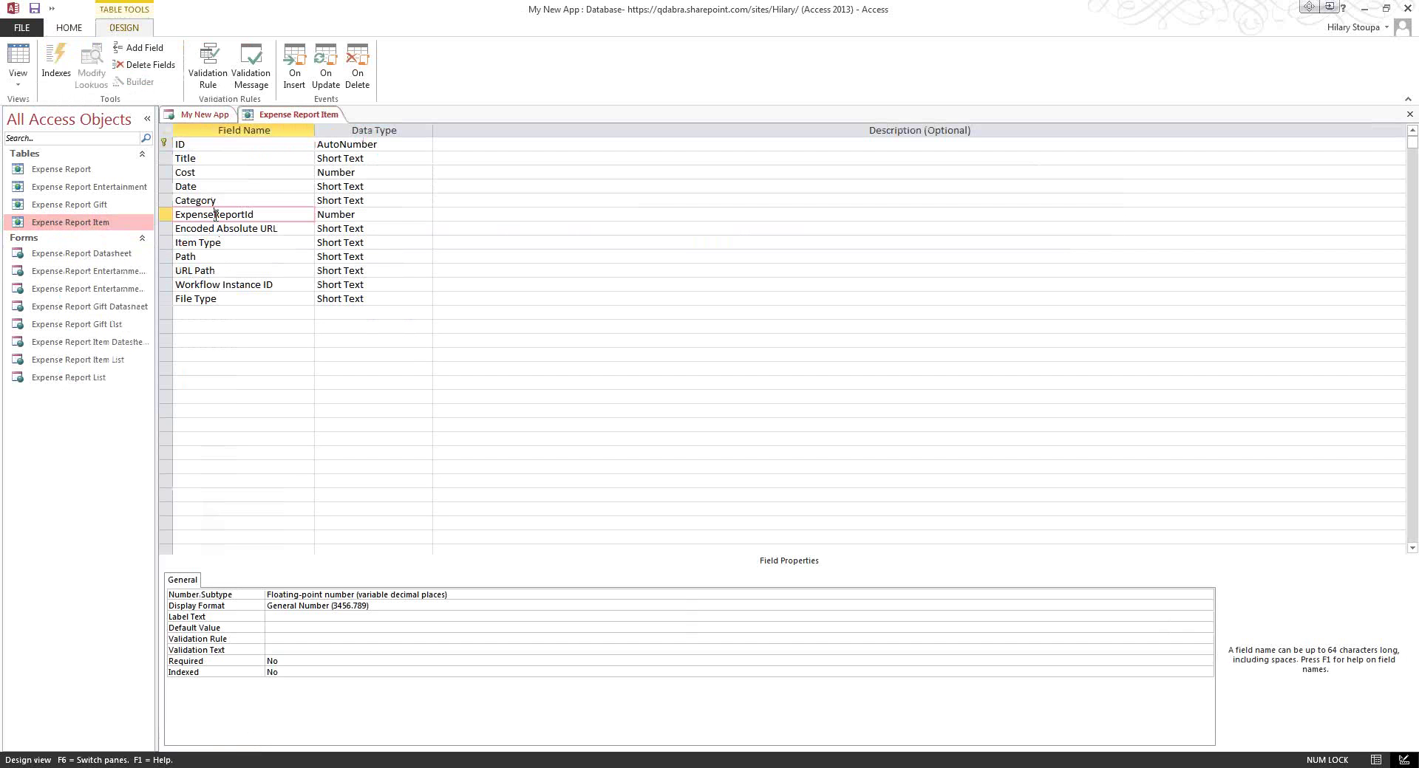
pyautogui.click(374, 214)
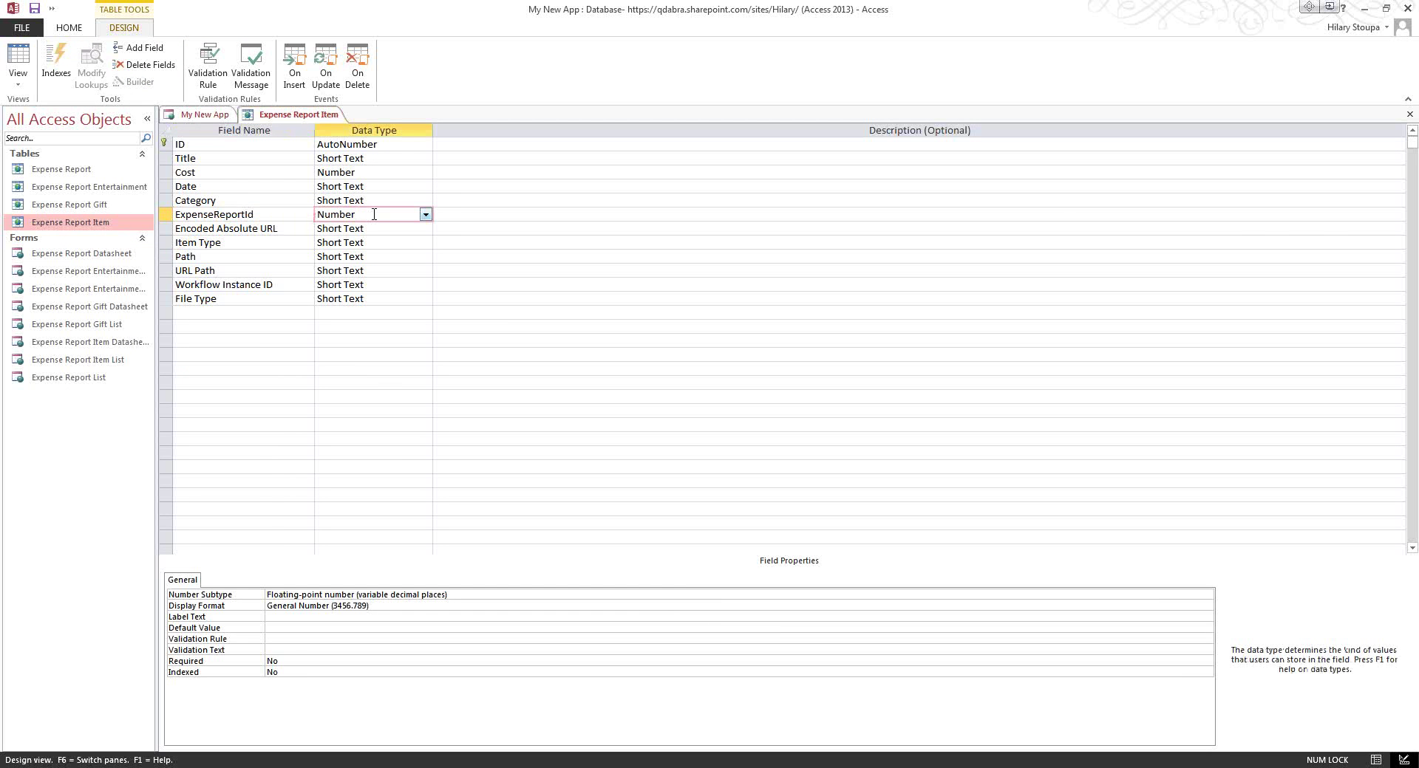
pyautogui.click(425, 215)
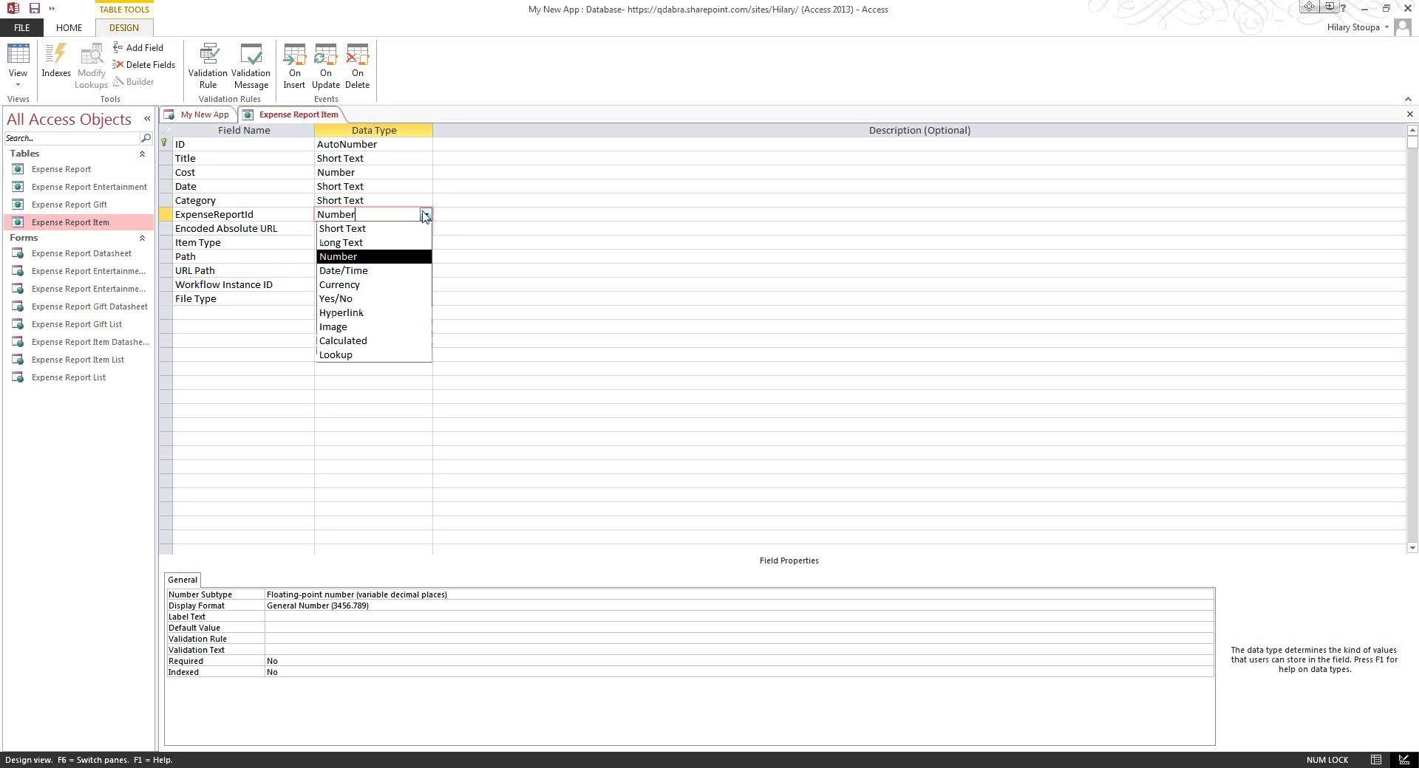
pyautogui.click(331, 355)
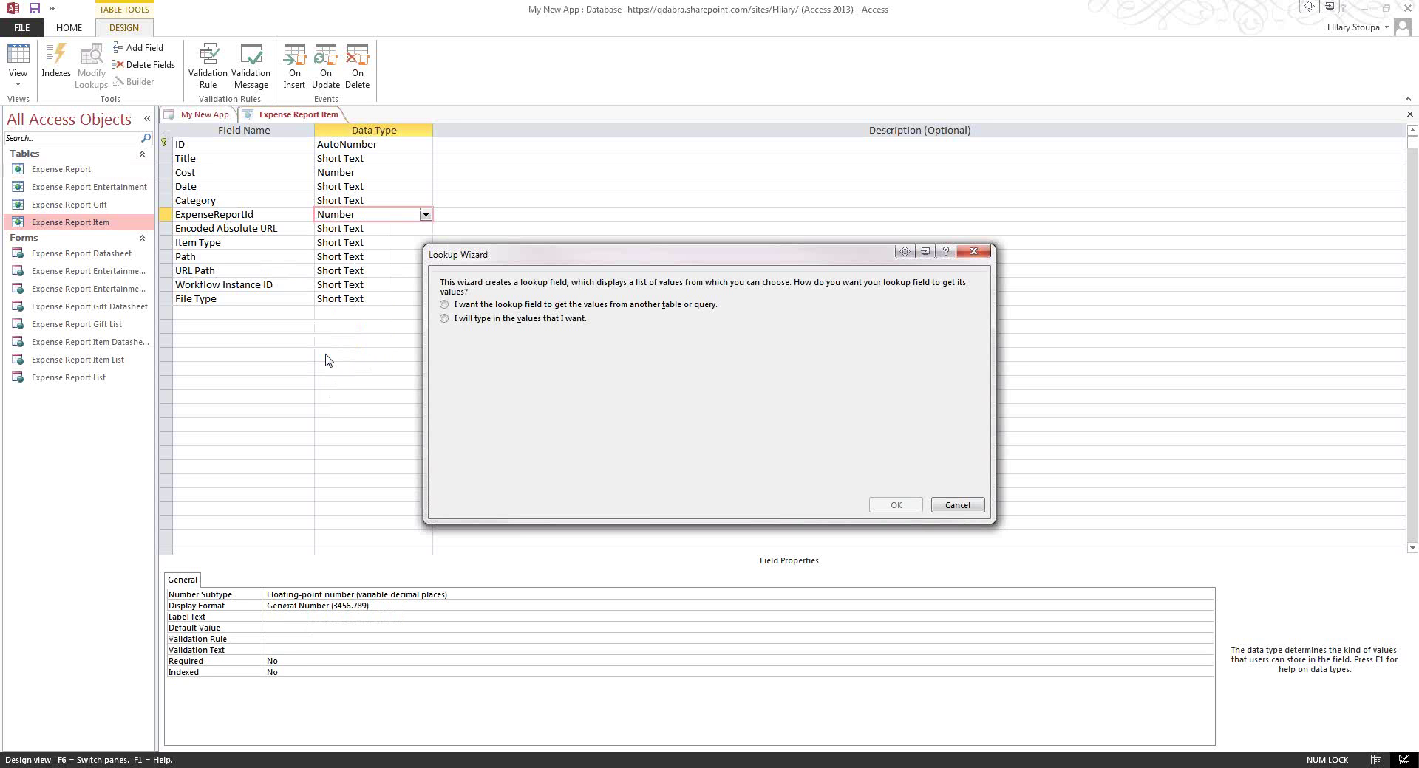
pyautogui.click(444, 305)
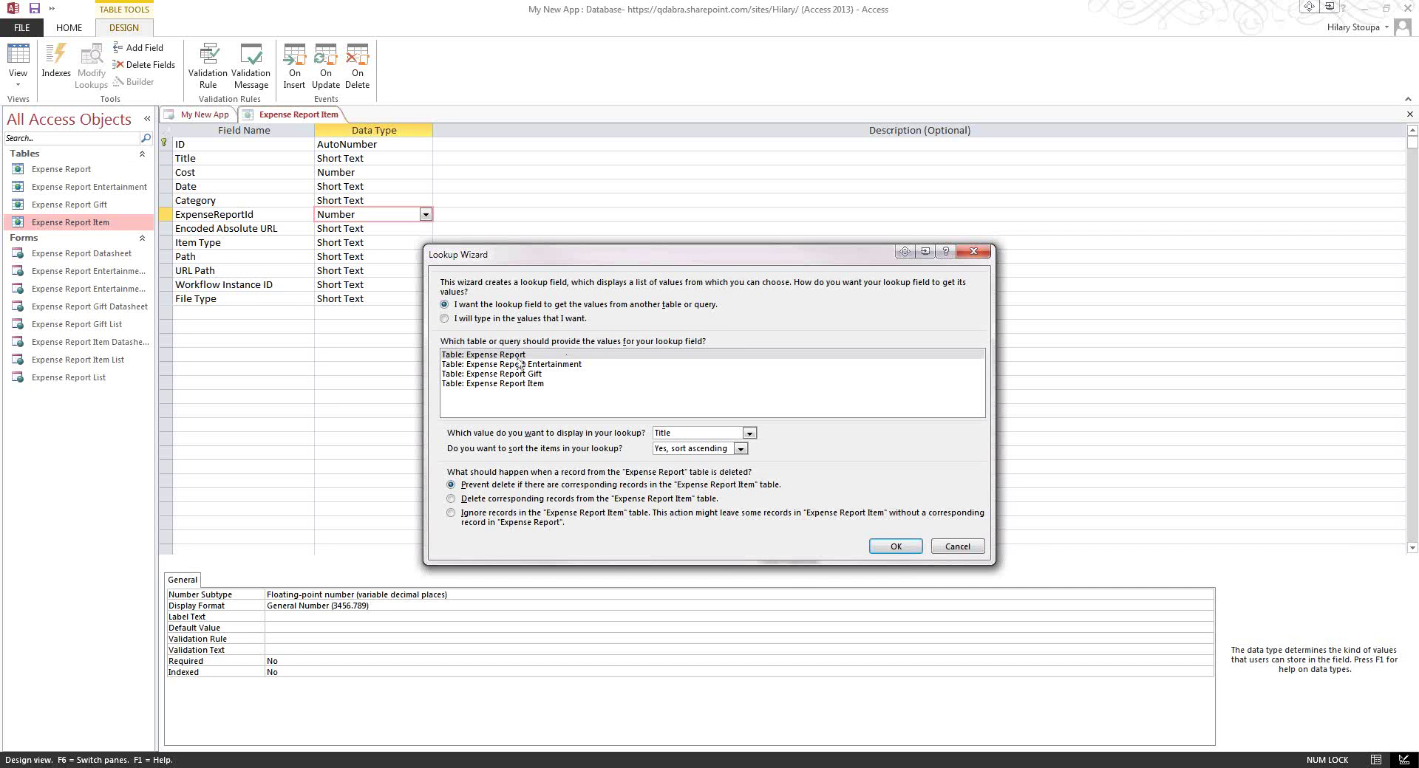
pyautogui.click(892, 546)
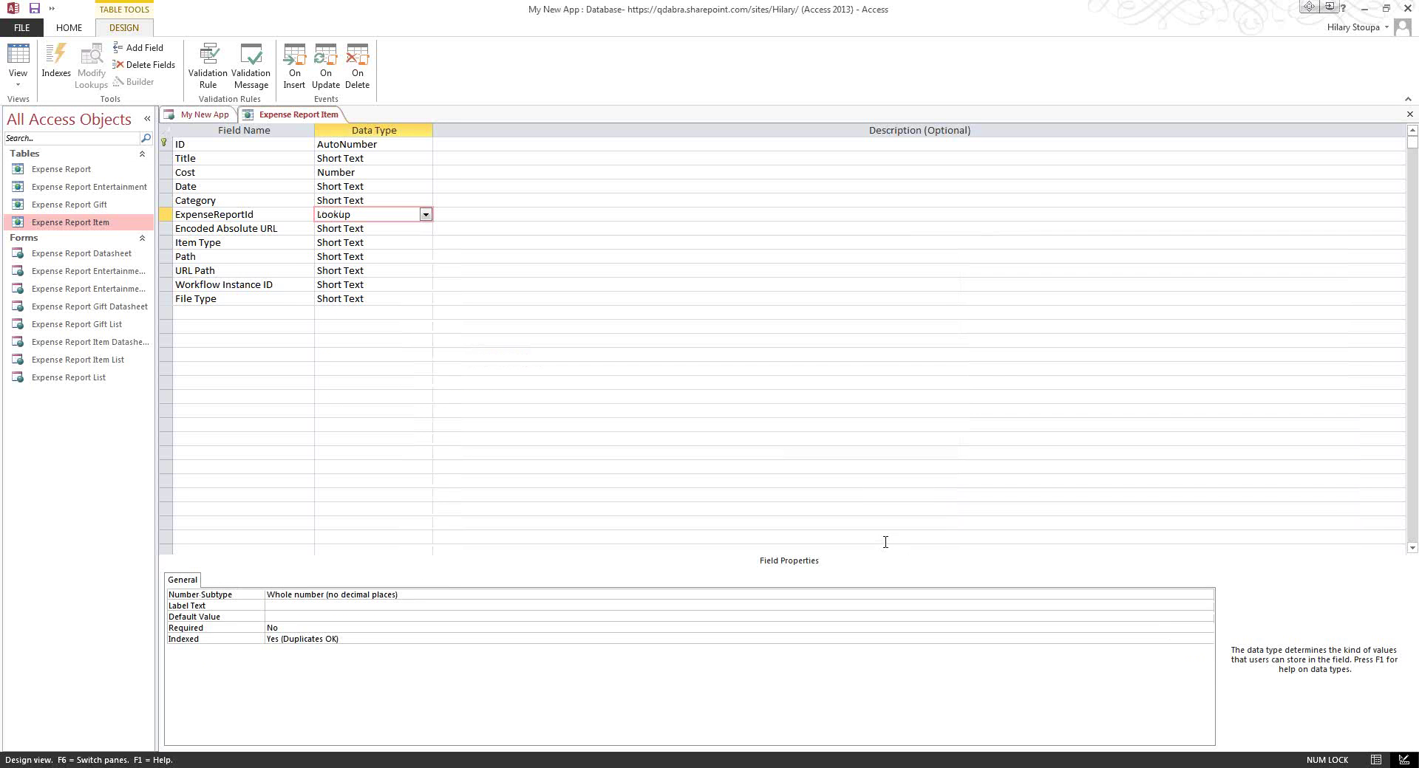
# Save the Expense Report Item table design, accepting the possible data loss from the smaller field size.
pyautogui.click(716, 421)
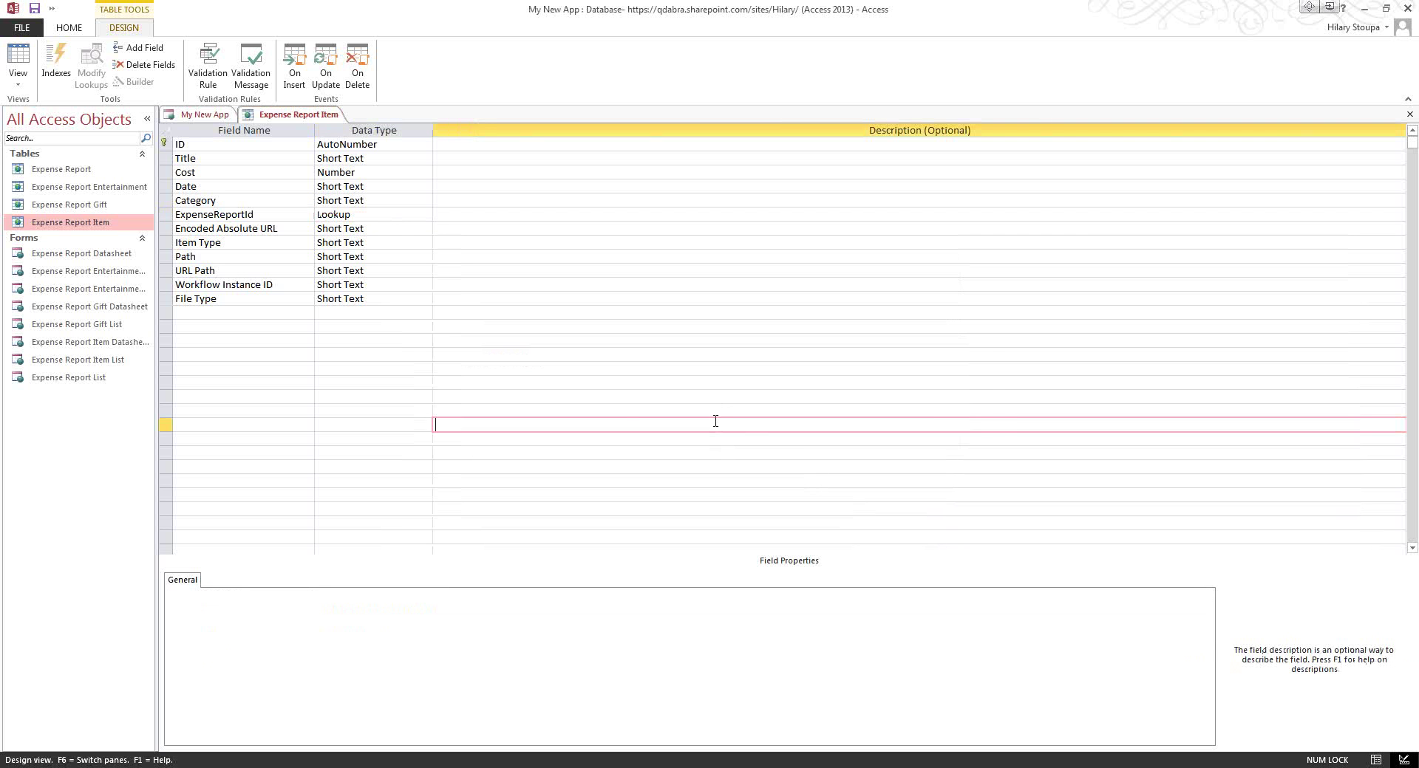
pyautogui.hotkey('ctrl', 's')
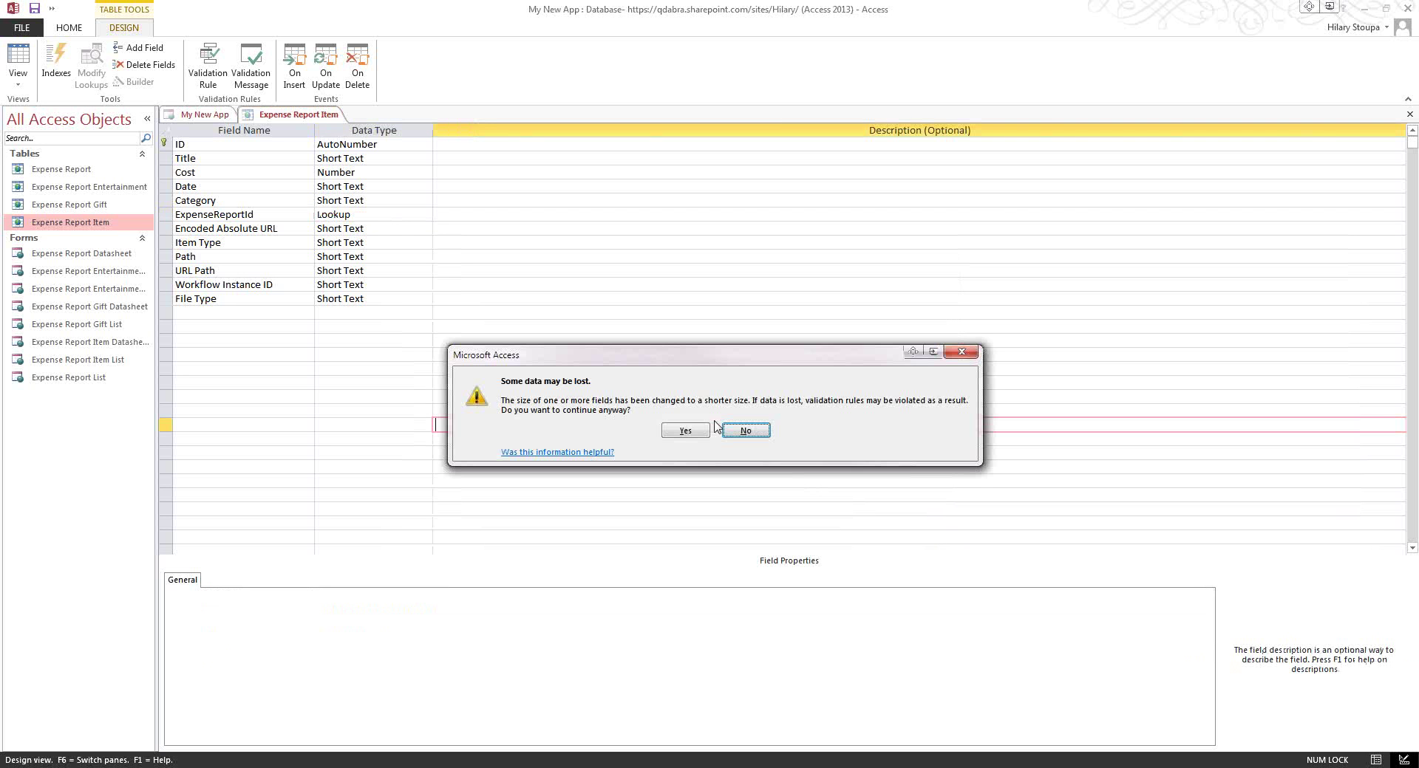
pyautogui.click(665, 432)
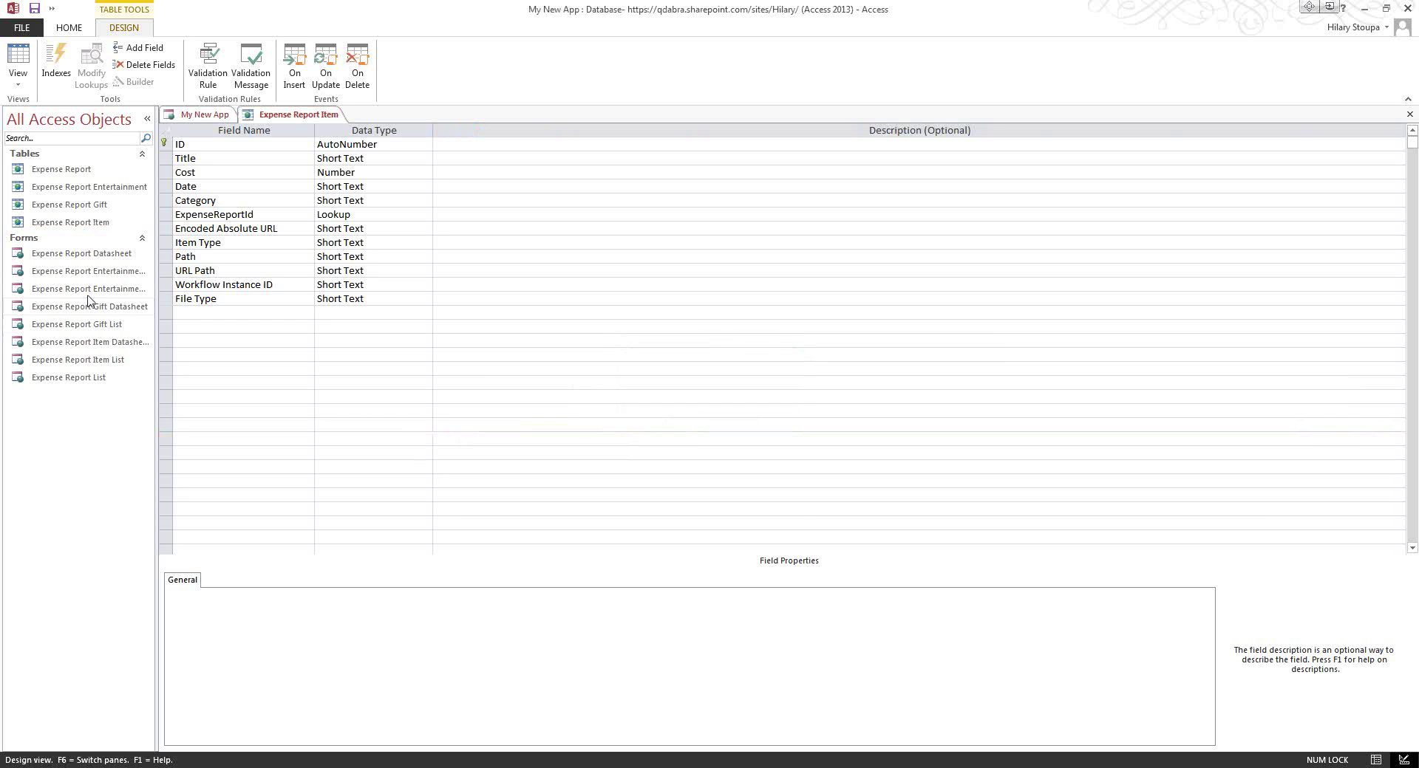
# Open the Expense Report List form for design with a wider object list, and compare its related items section with the linked app in the browser.
pyautogui.moveTo(156, 278); pyautogui.dragTo(288, 300)
pyautogui.doubleClick(77, 379)
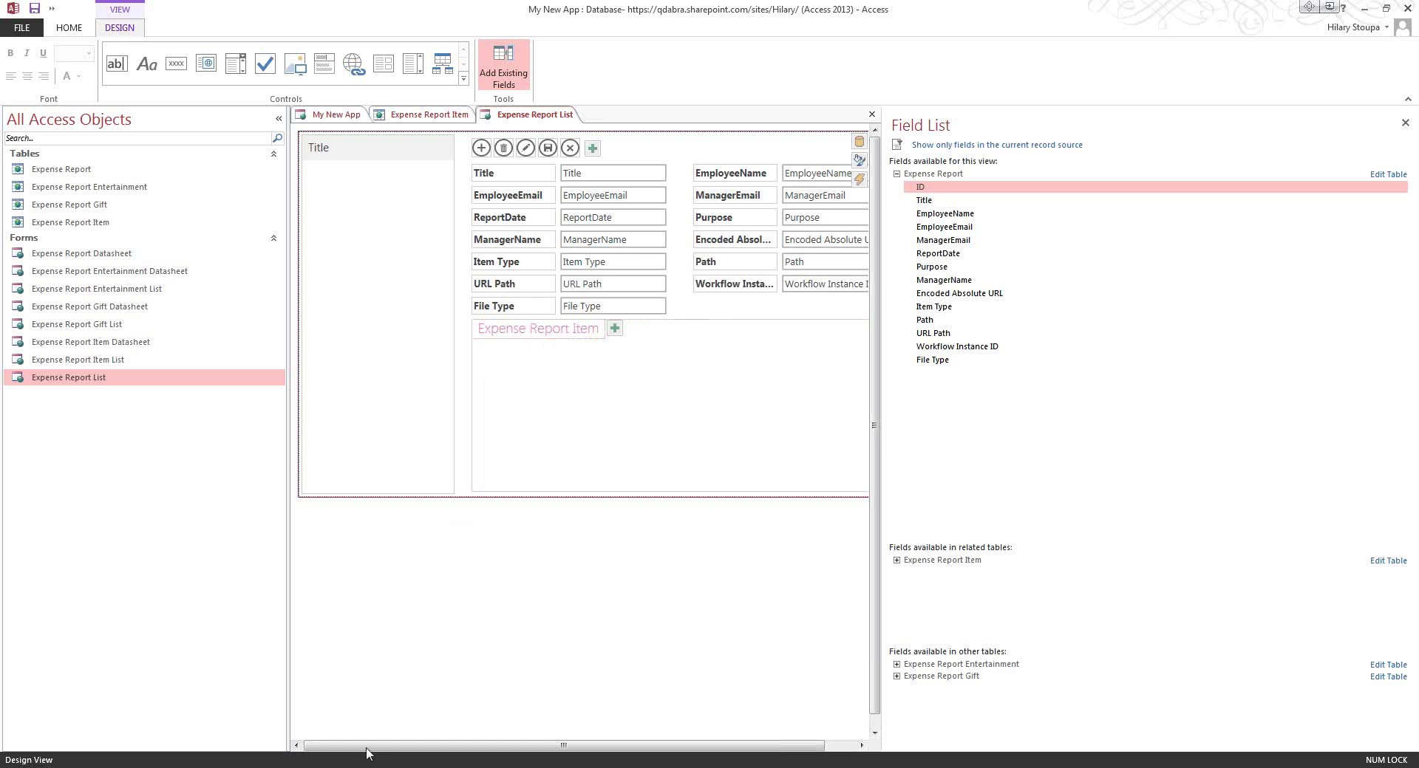
pyautogui.moveTo(77, 678)
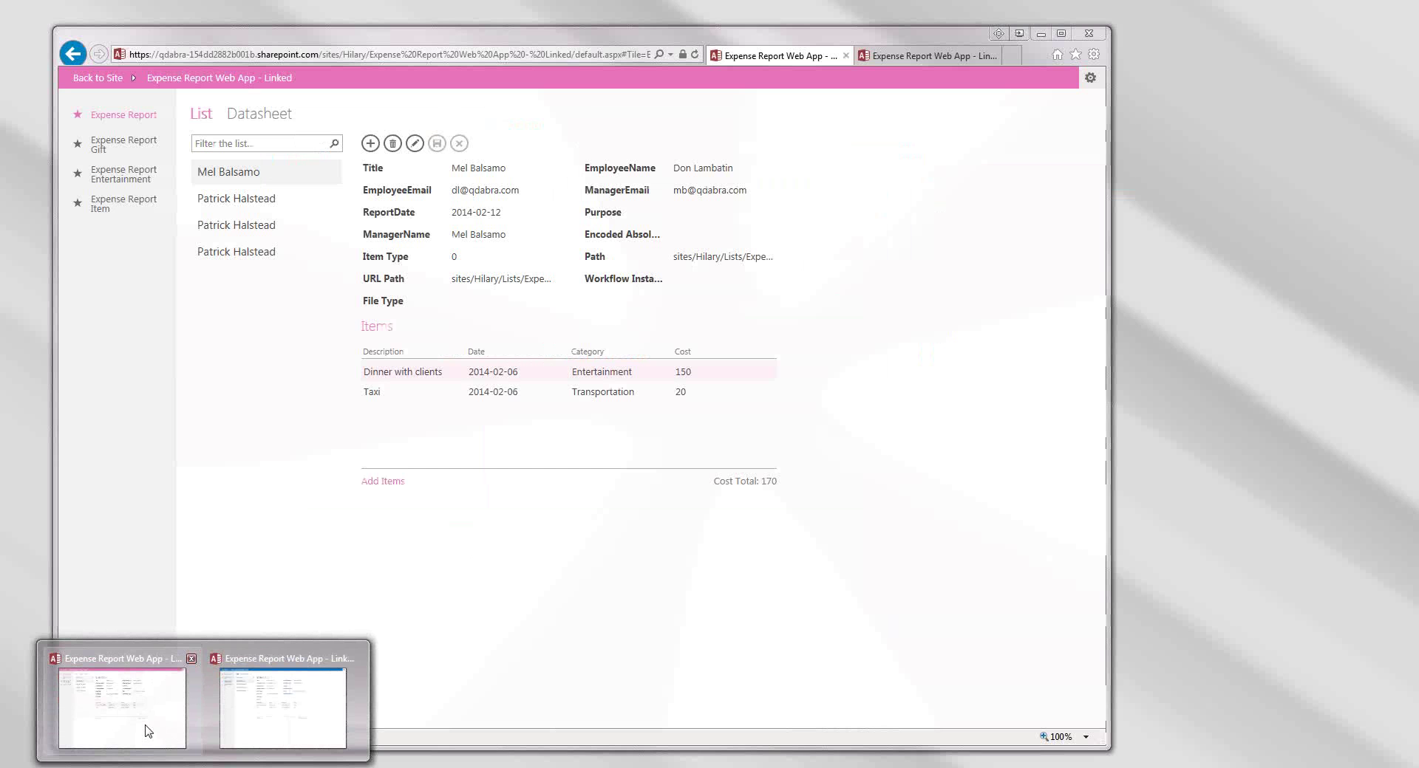
pyautogui.click(143, 726)
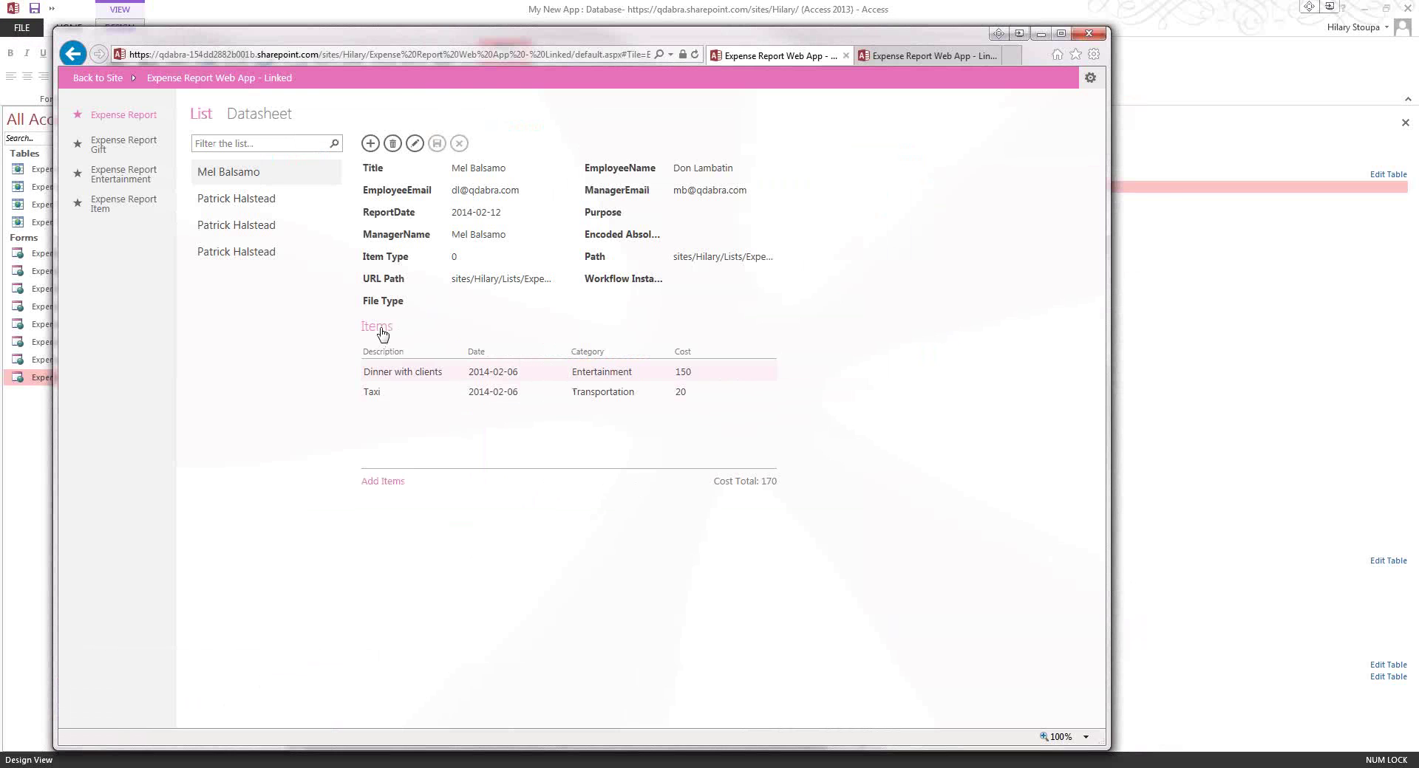
pyautogui.click(481, 8)
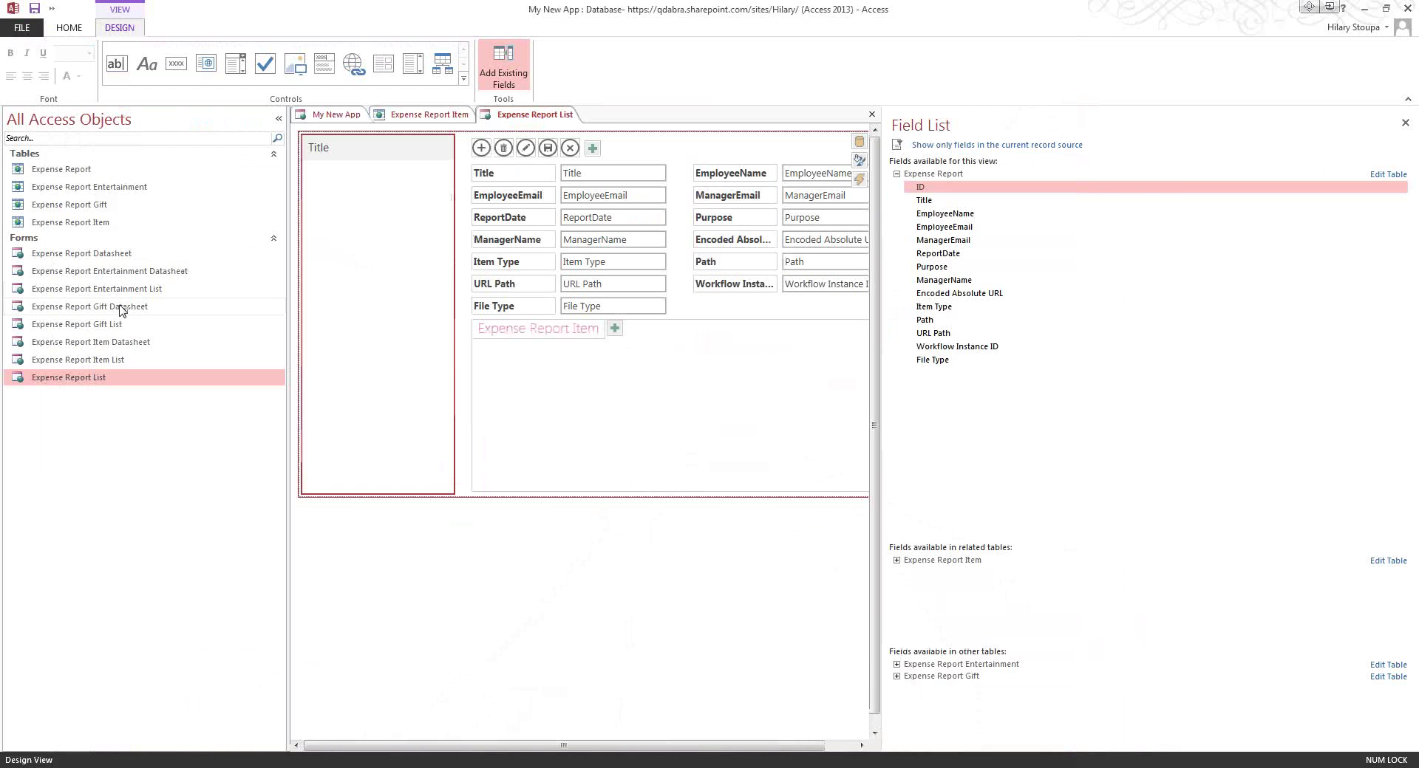
# Open the Expense Report Item List form to inspect its layout, and close it again.
pyautogui.click(106, 362)
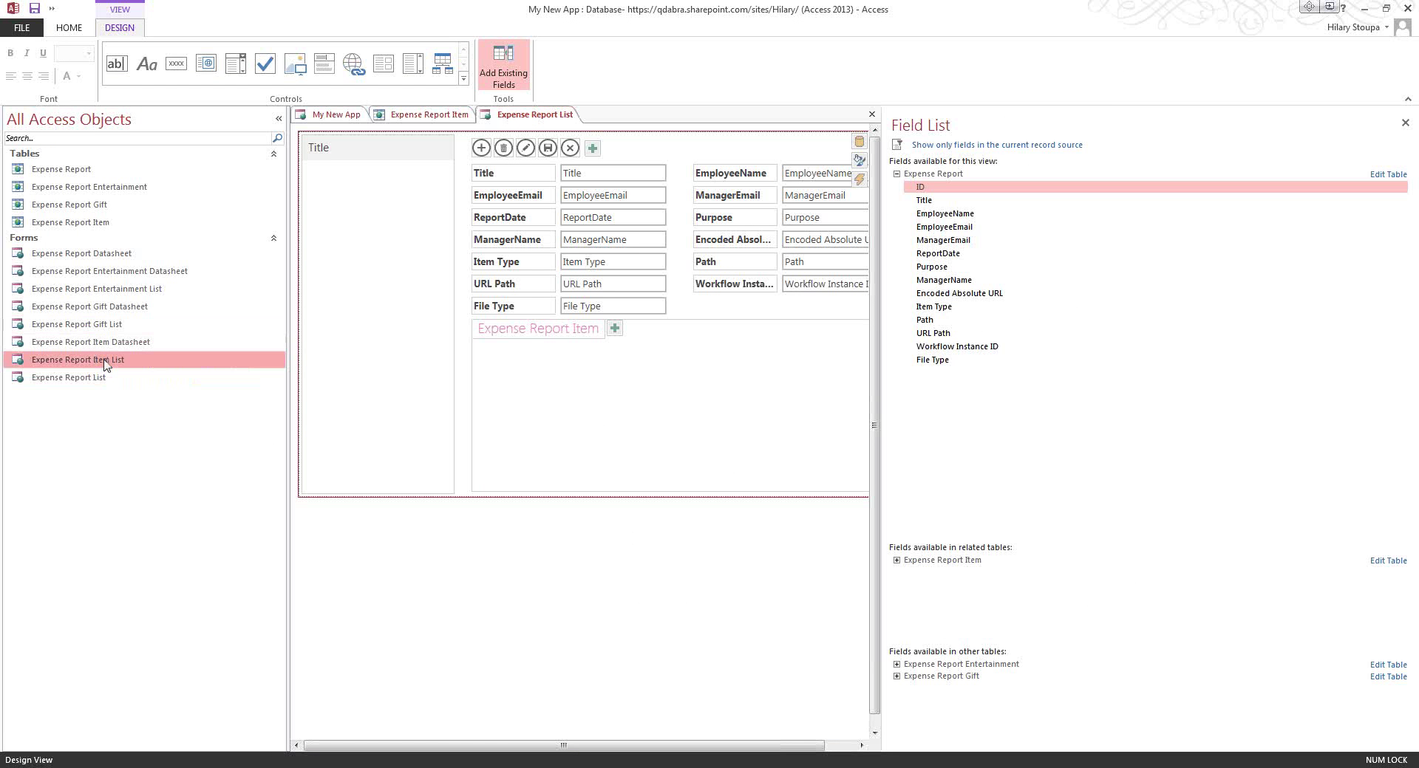
pyautogui.doubleClick(105, 362)
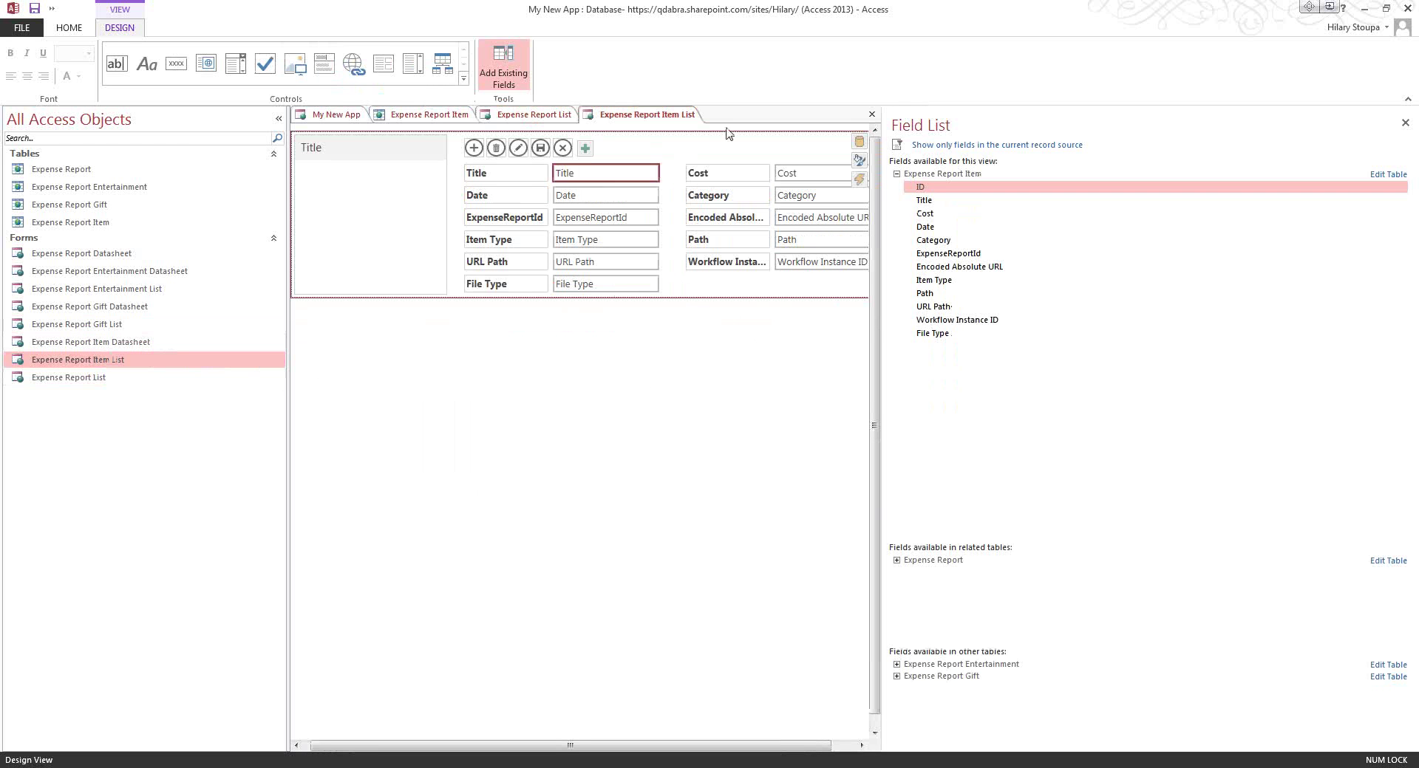
pyautogui.click(872, 114)
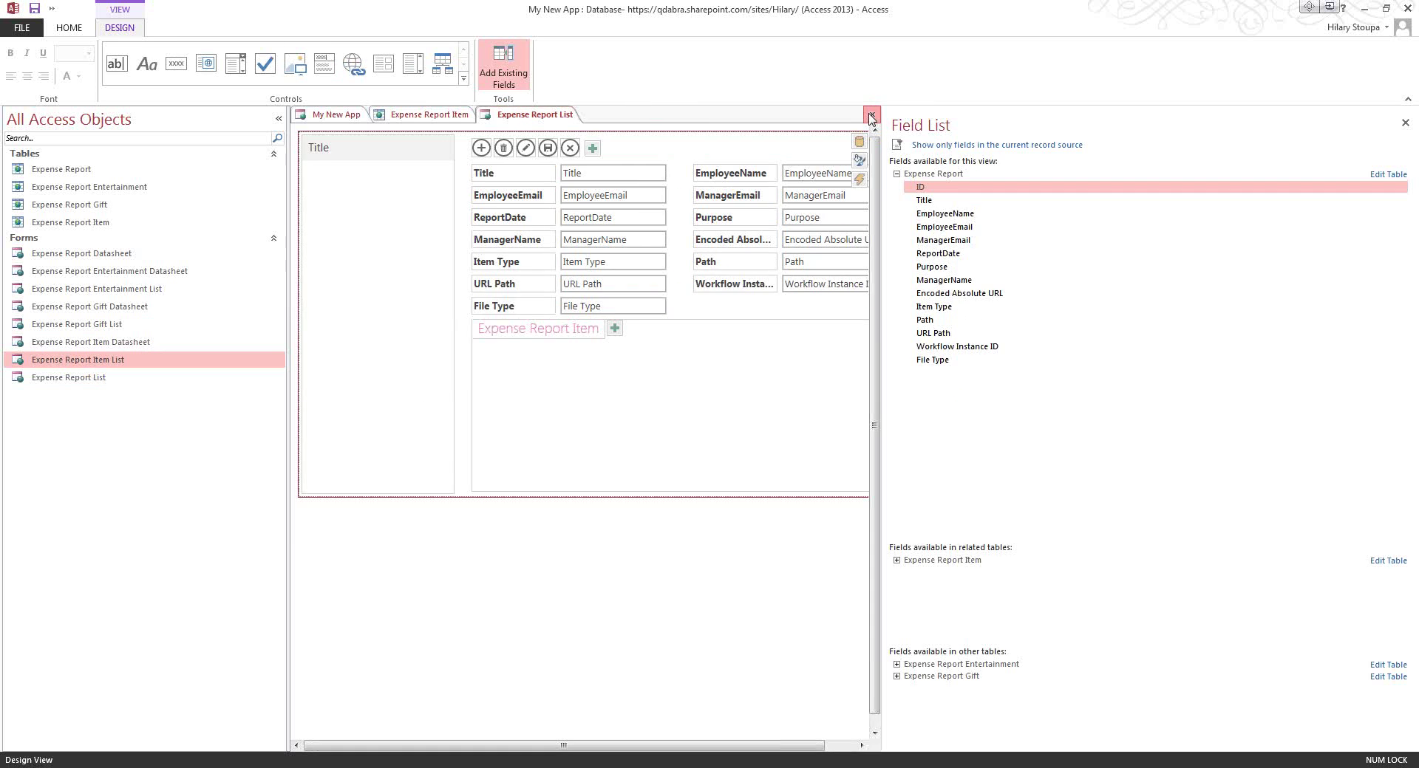
# Close the Expense Report List form and open the Expense Report Gift table in design view.
pyautogui.click(871, 116)
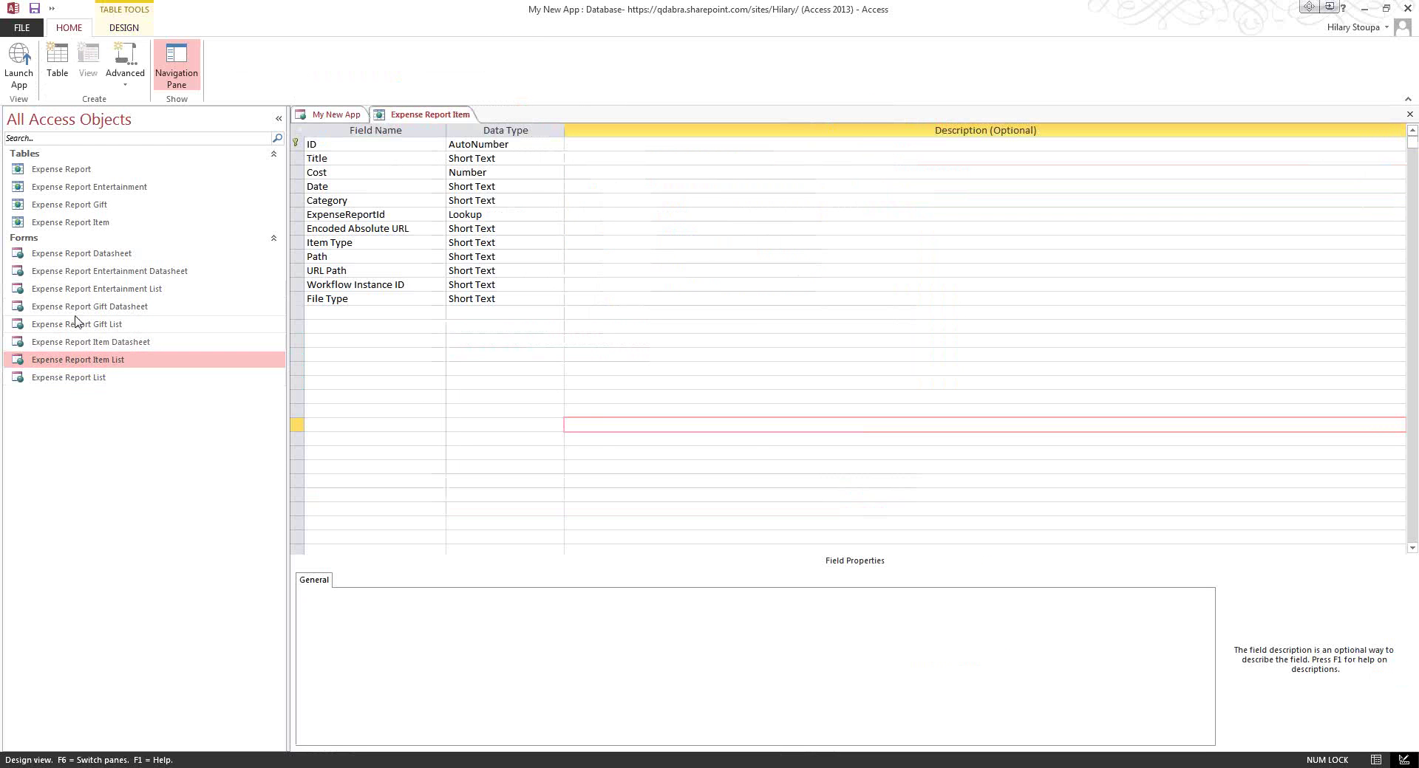
pyautogui.rightClick(66, 222)
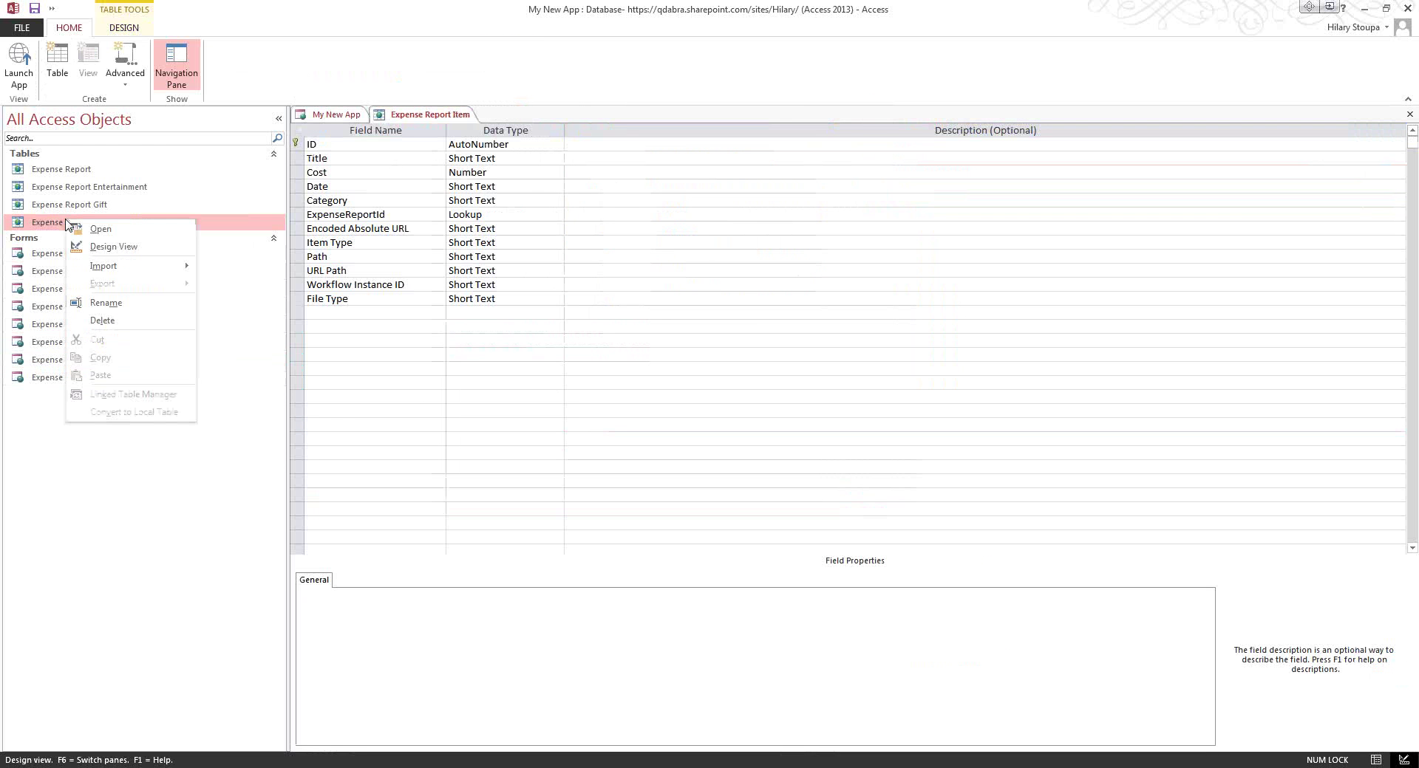
pyautogui.click(63, 207)
pyautogui.rightClick(64, 206)
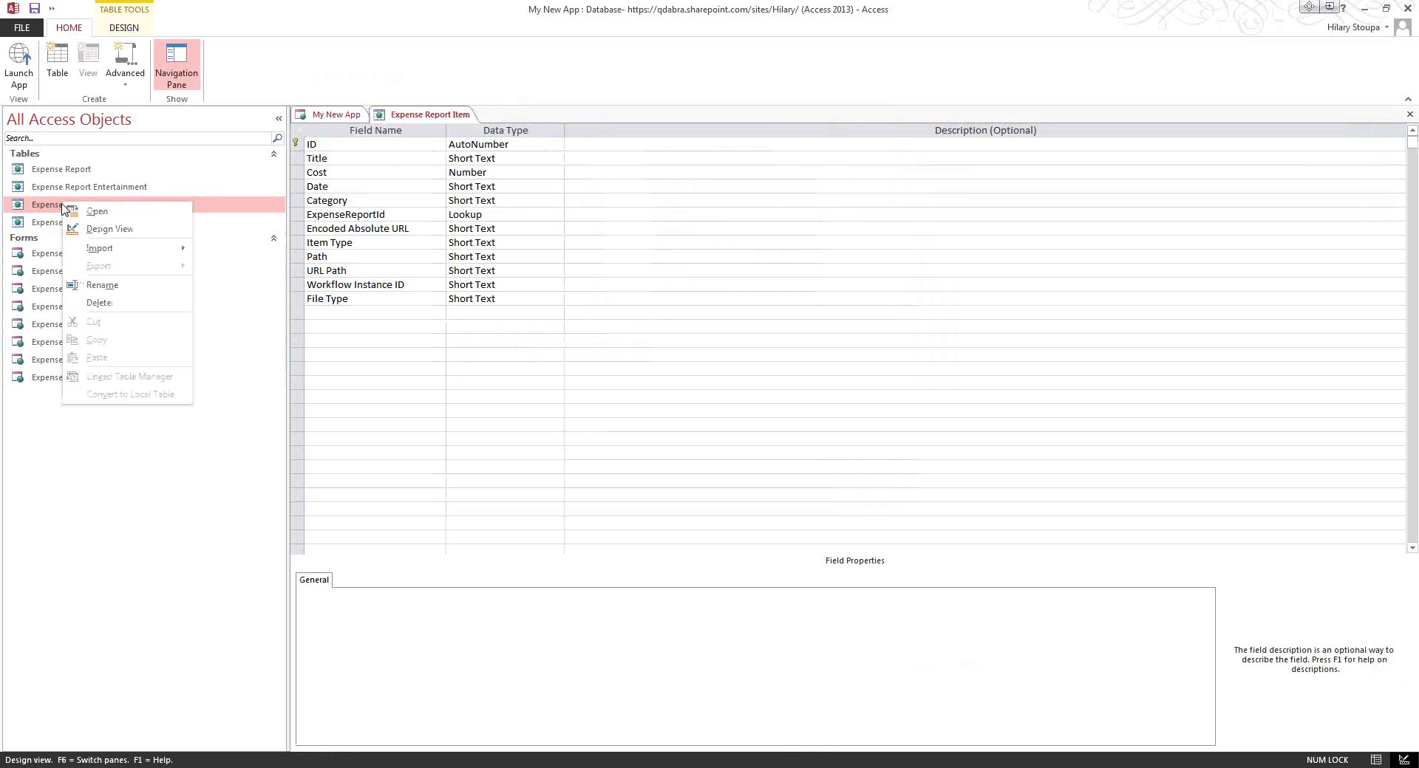
pyautogui.click(108, 231)
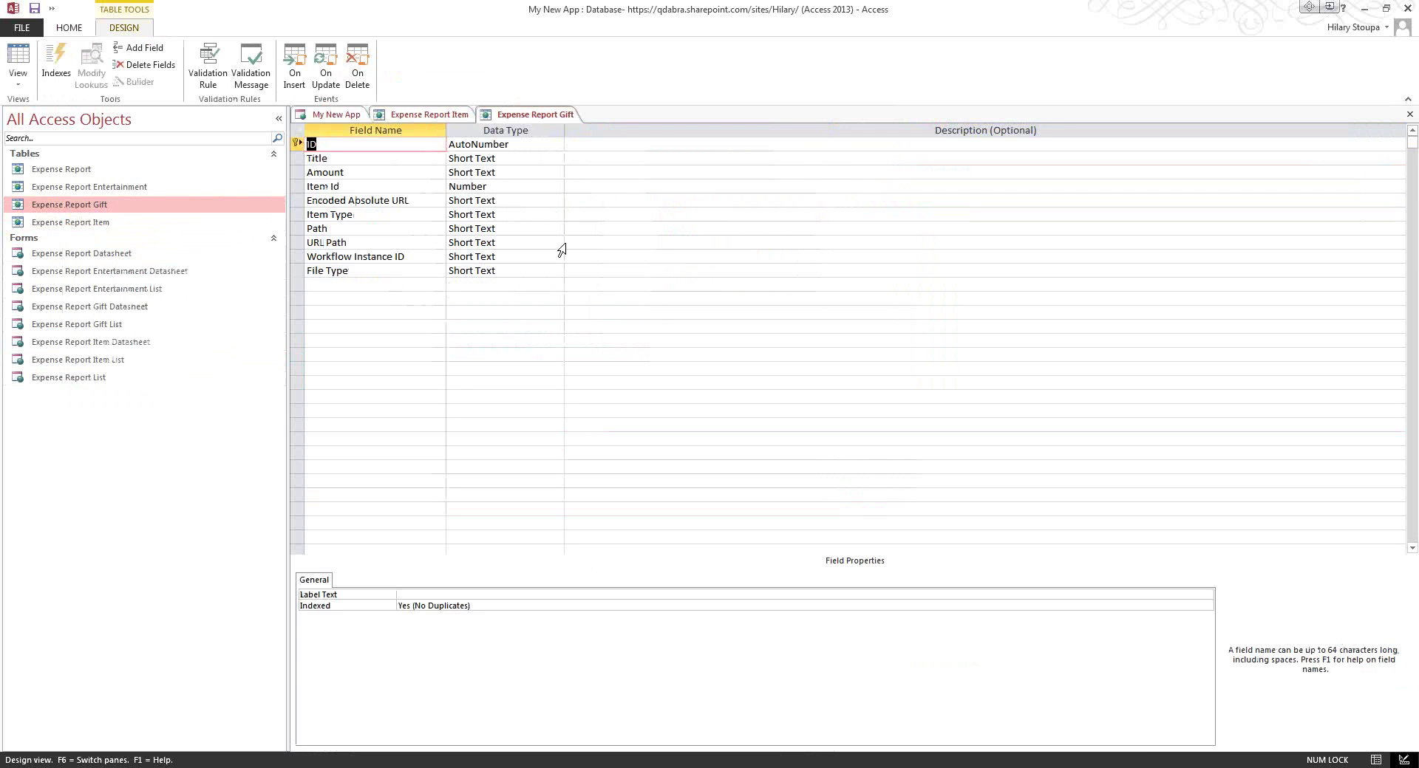
# Make Item Id a Lookup on the Expense Report Item table, displaying Title sorted ascending and preventing deletion when corresponding records exist, and save the table.
pyautogui.click(557, 186)
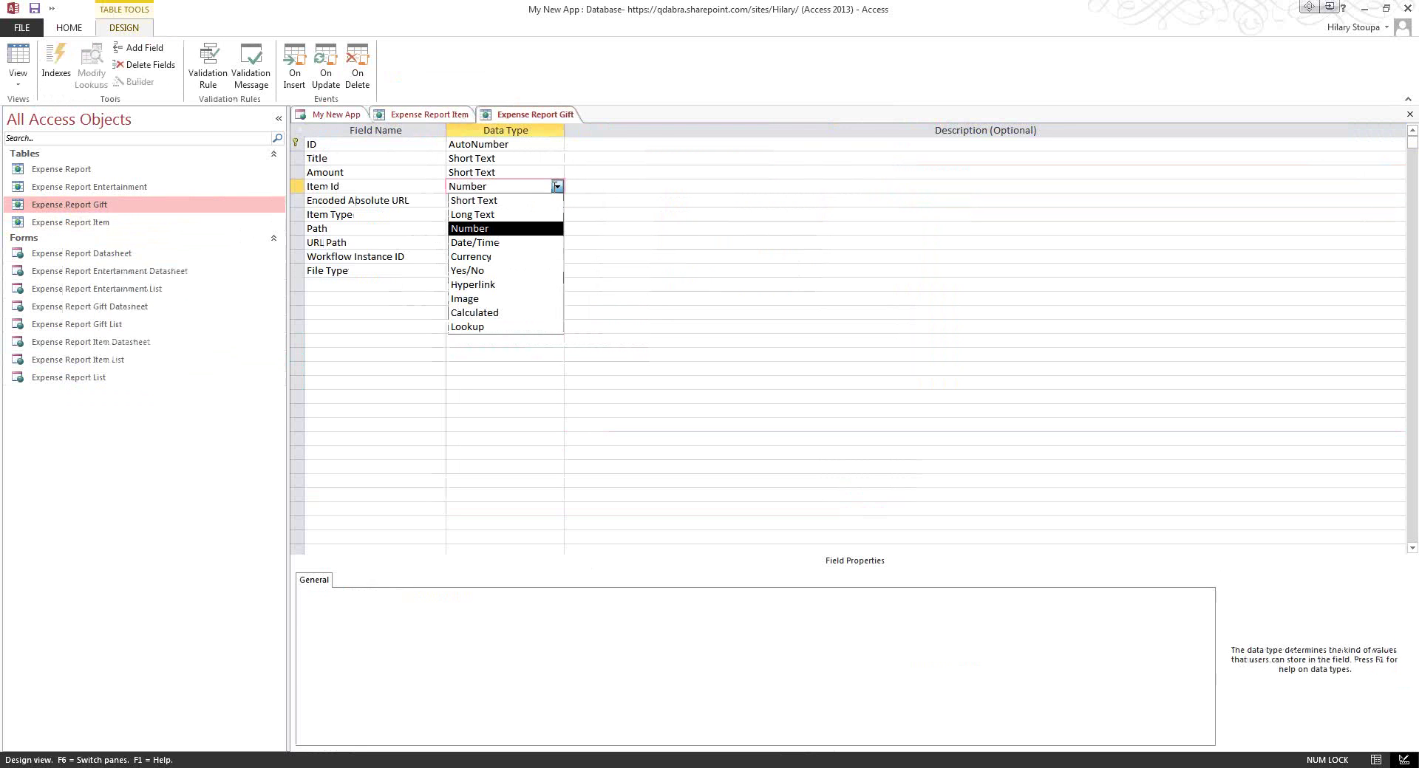
pyautogui.click(491, 326)
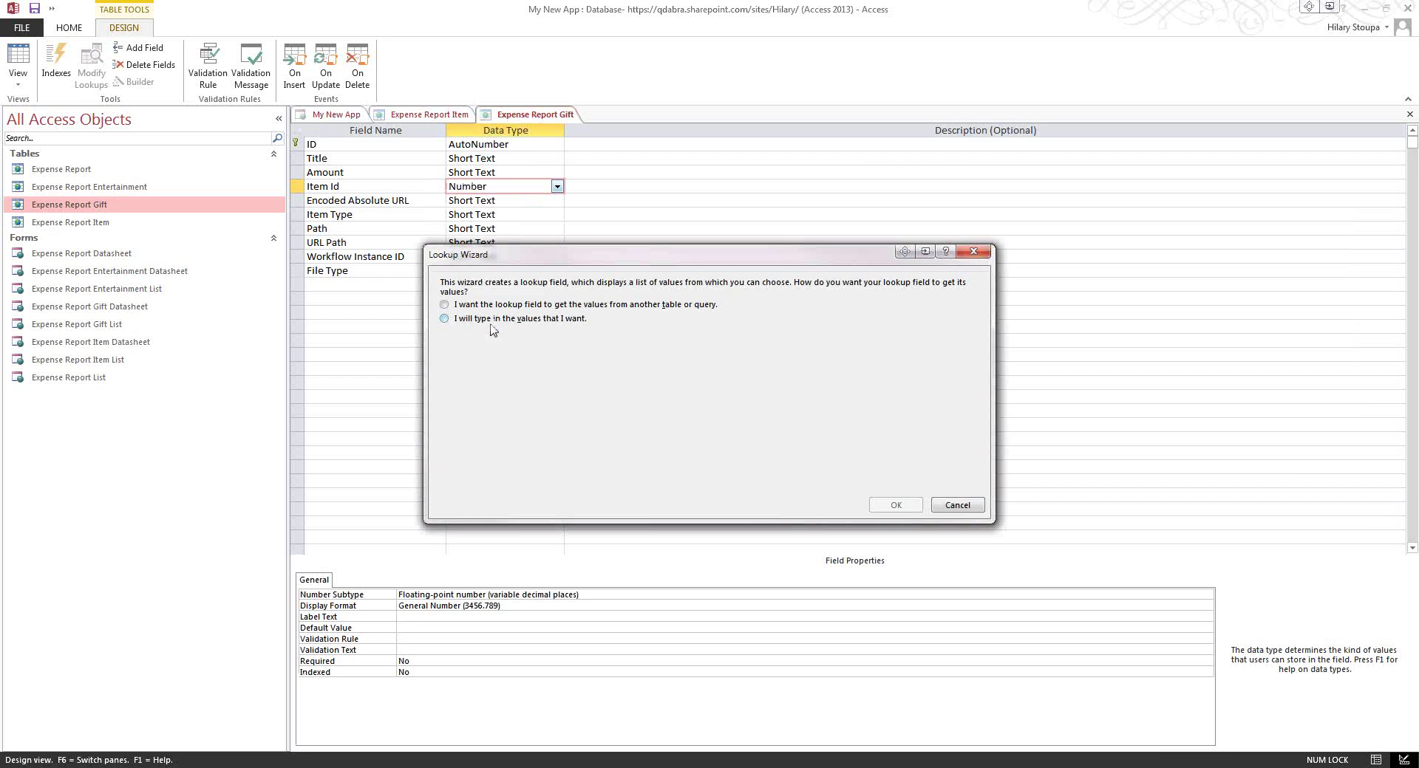
pyautogui.click(444, 304)
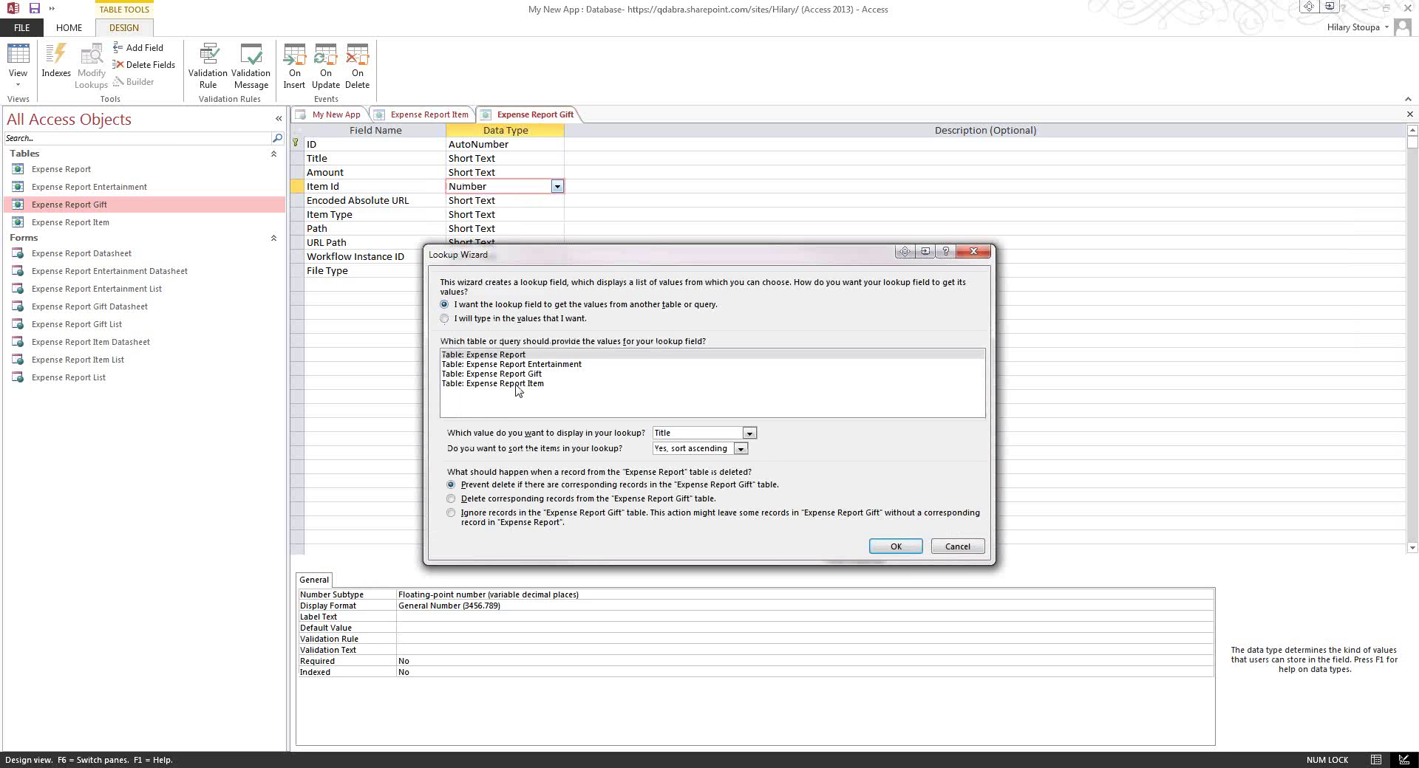
pyautogui.click(518, 386)
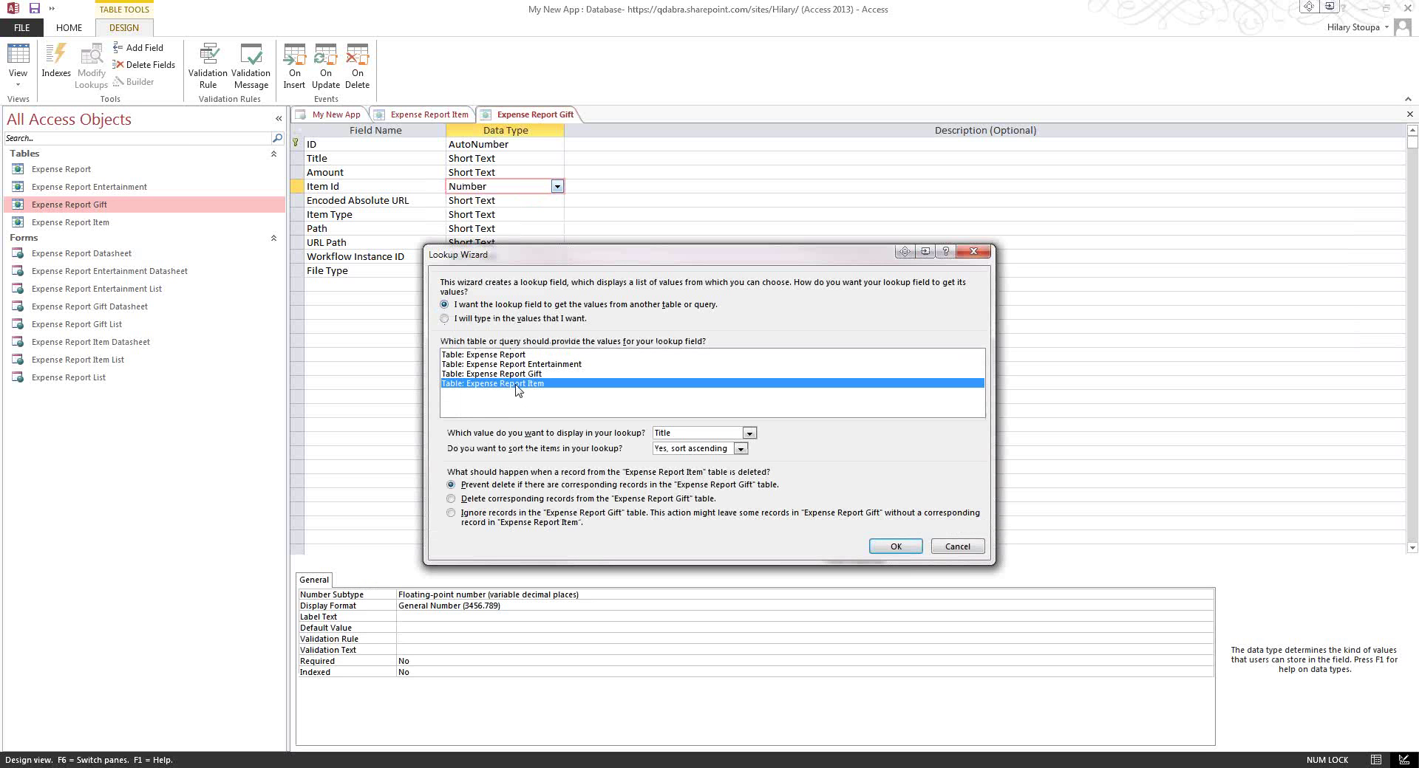
pyautogui.click(896, 546)
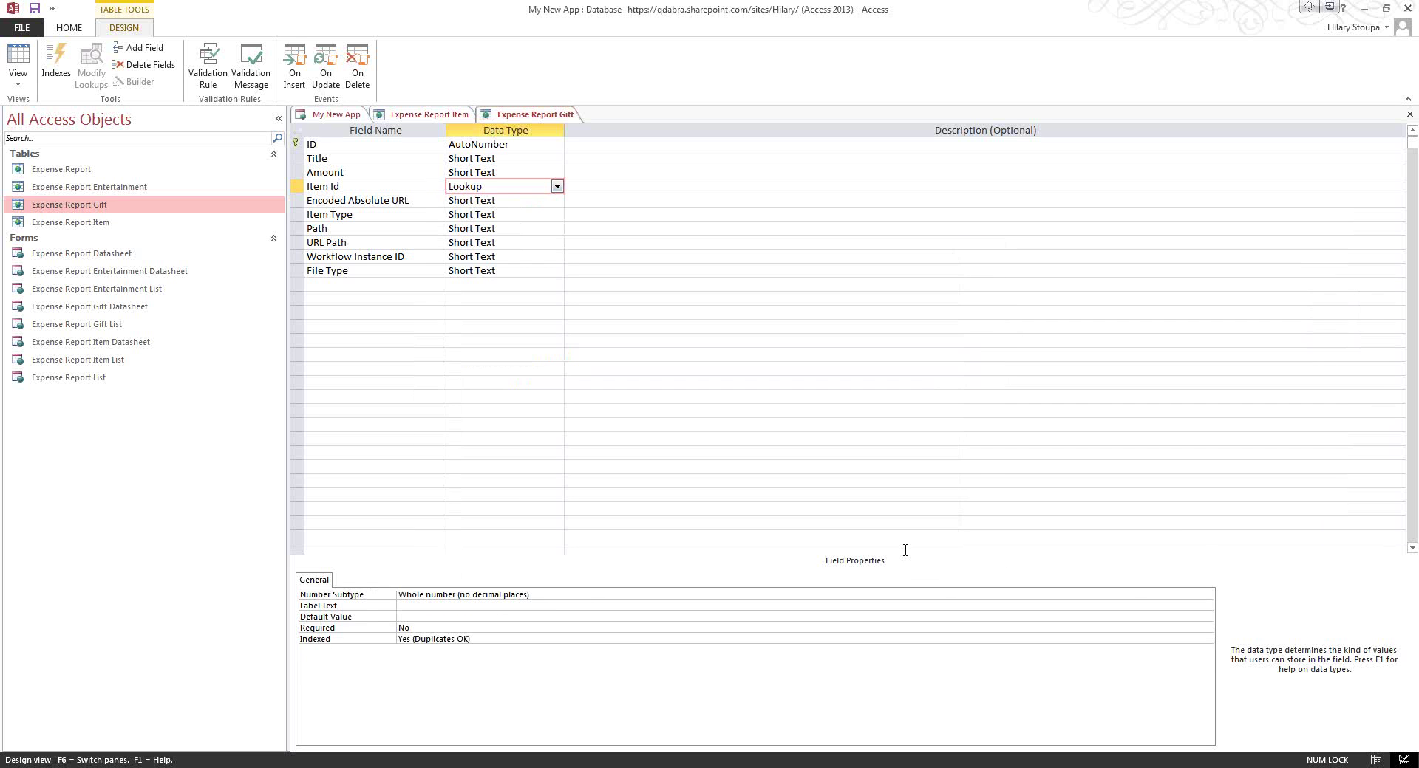
pyautogui.click(681, 433)
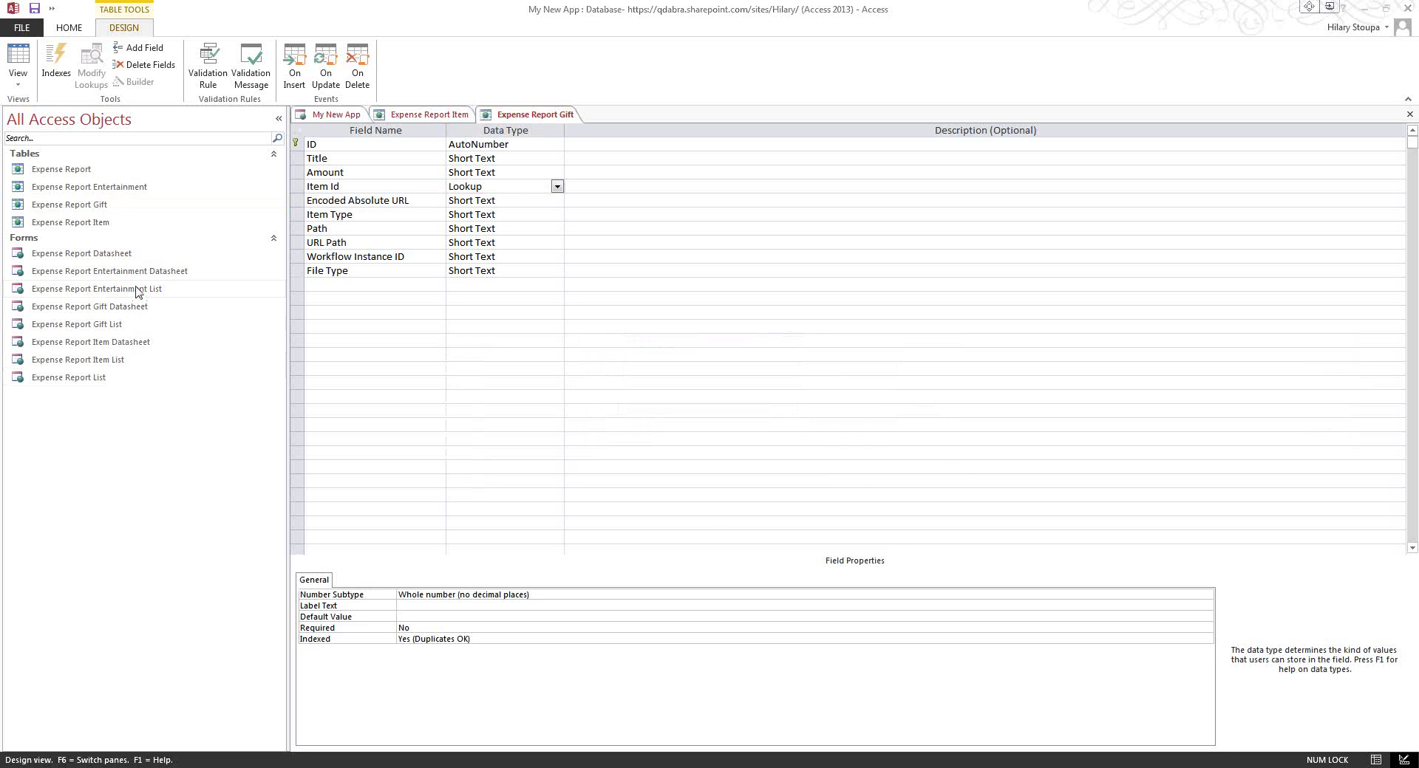
# Open the Expense Report Item List form for design and inspect its related gift section.
pyautogui.doubleClick(92, 360)
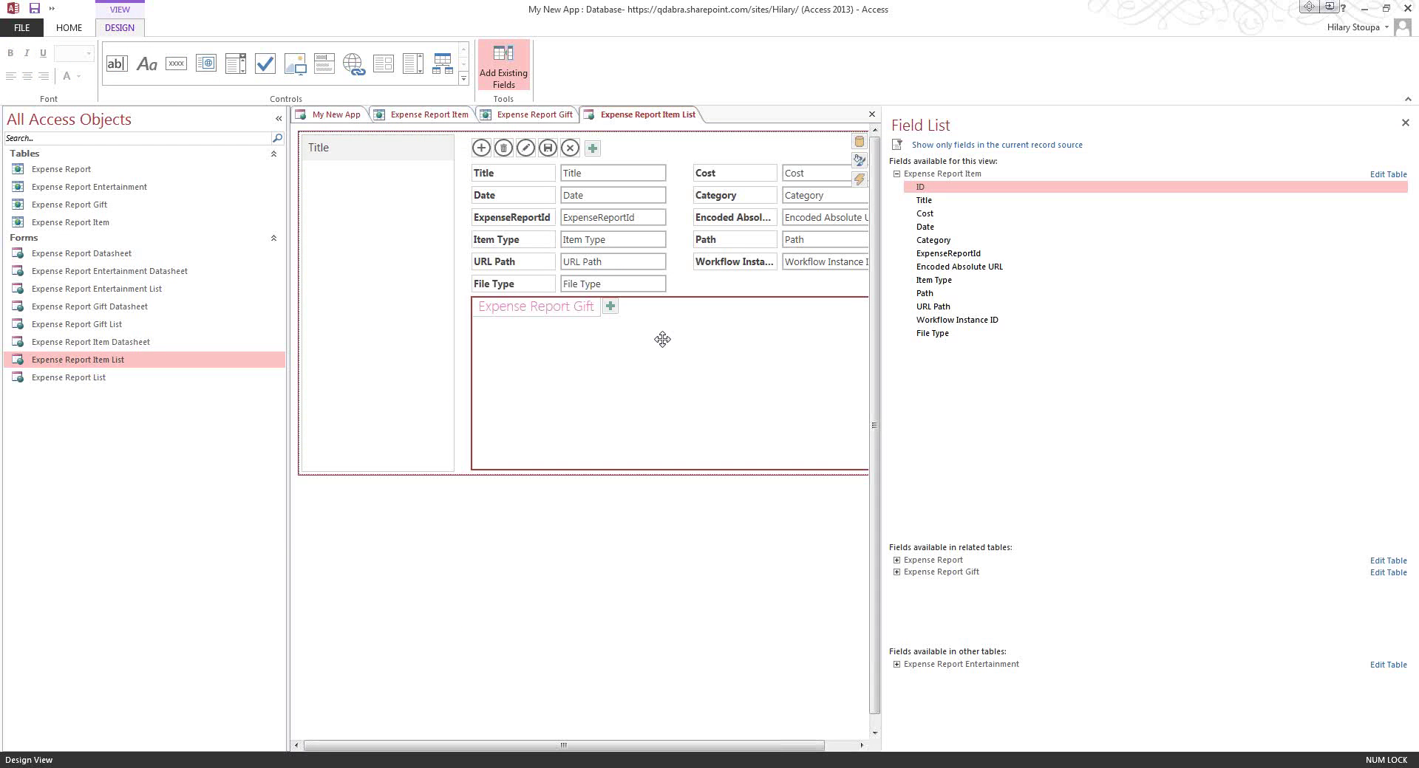
pyautogui.click(766, 737)
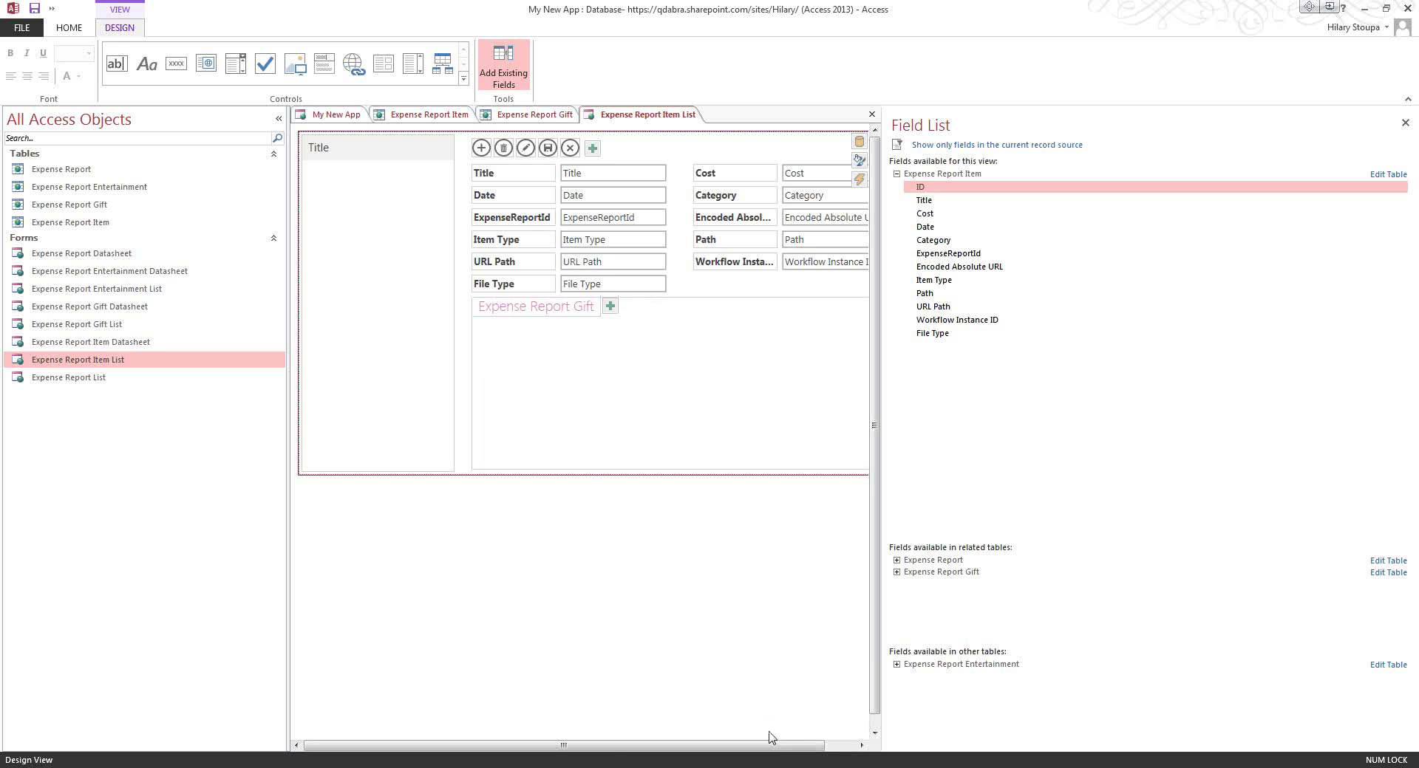
# Switch to the Expense Report Web App - Linked database and review the tables its published app offers in the browser.
pyautogui.moveTo(706, 767)
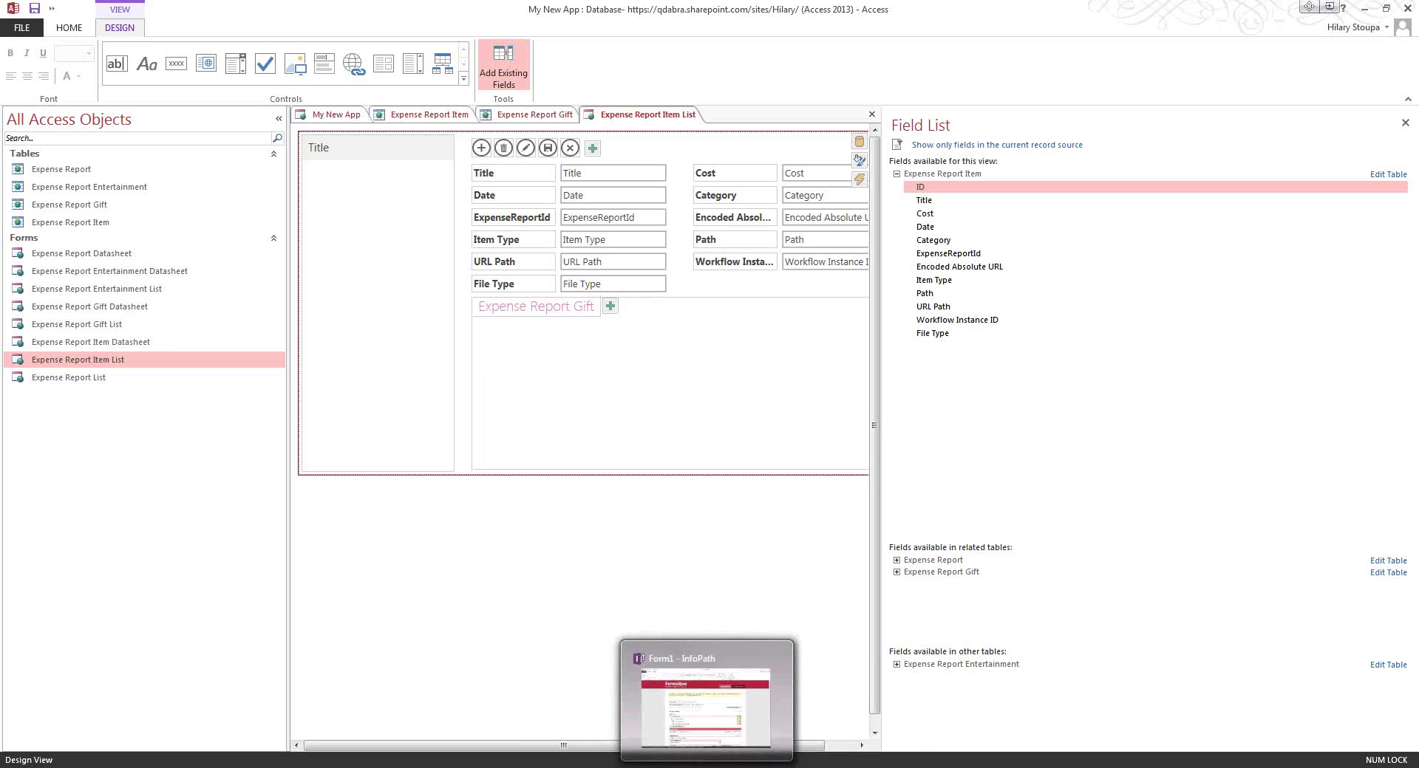
pyautogui.moveTo(752, 767)
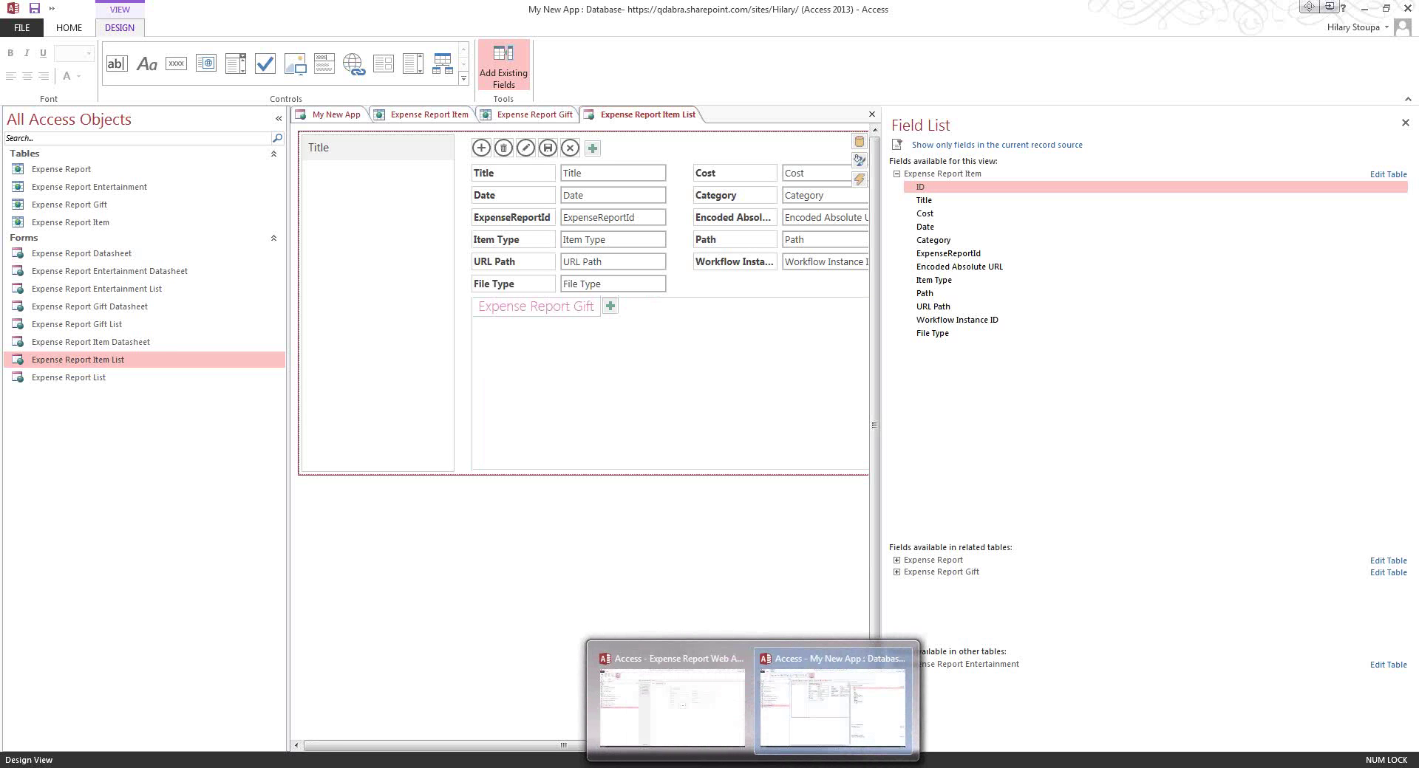
pyautogui.click(712, 734)
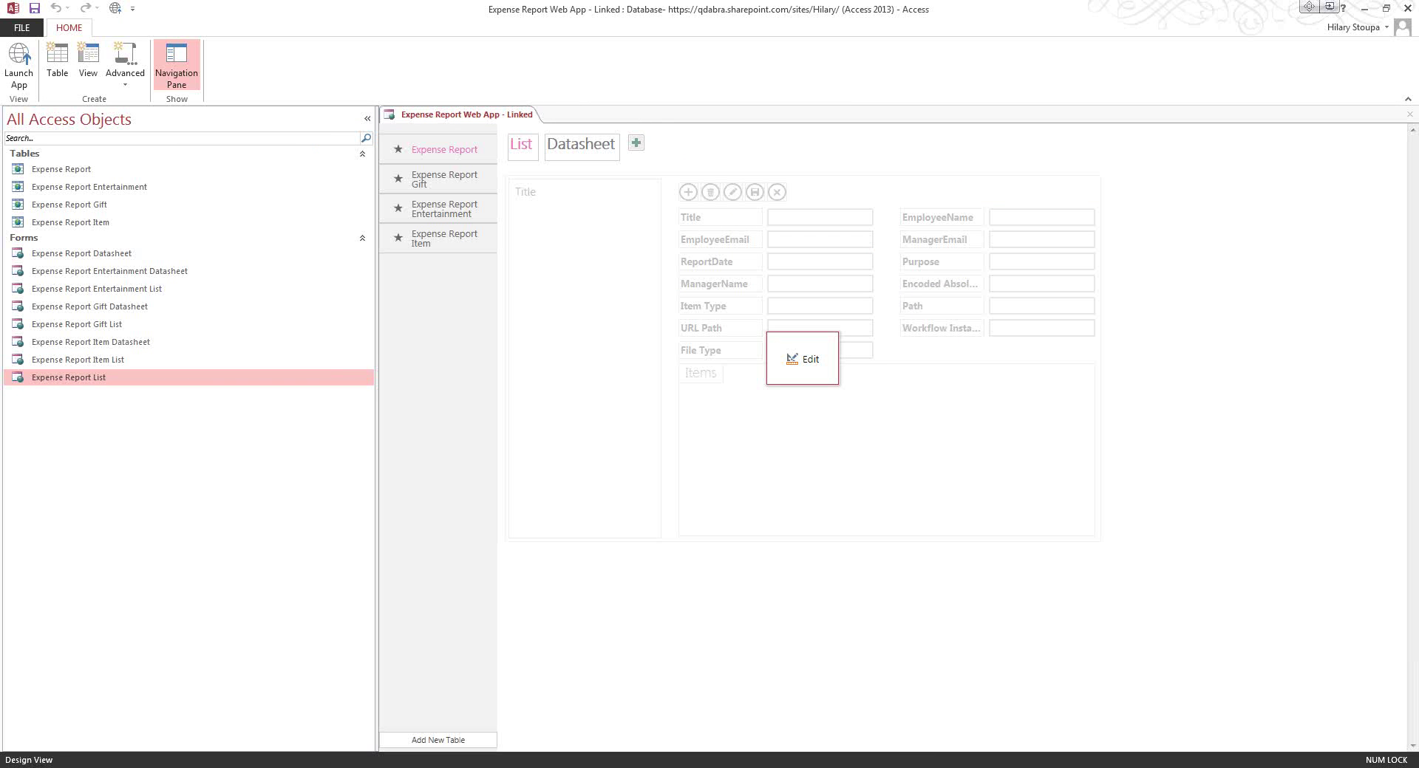
pyautogui.moveTo(177, 765)
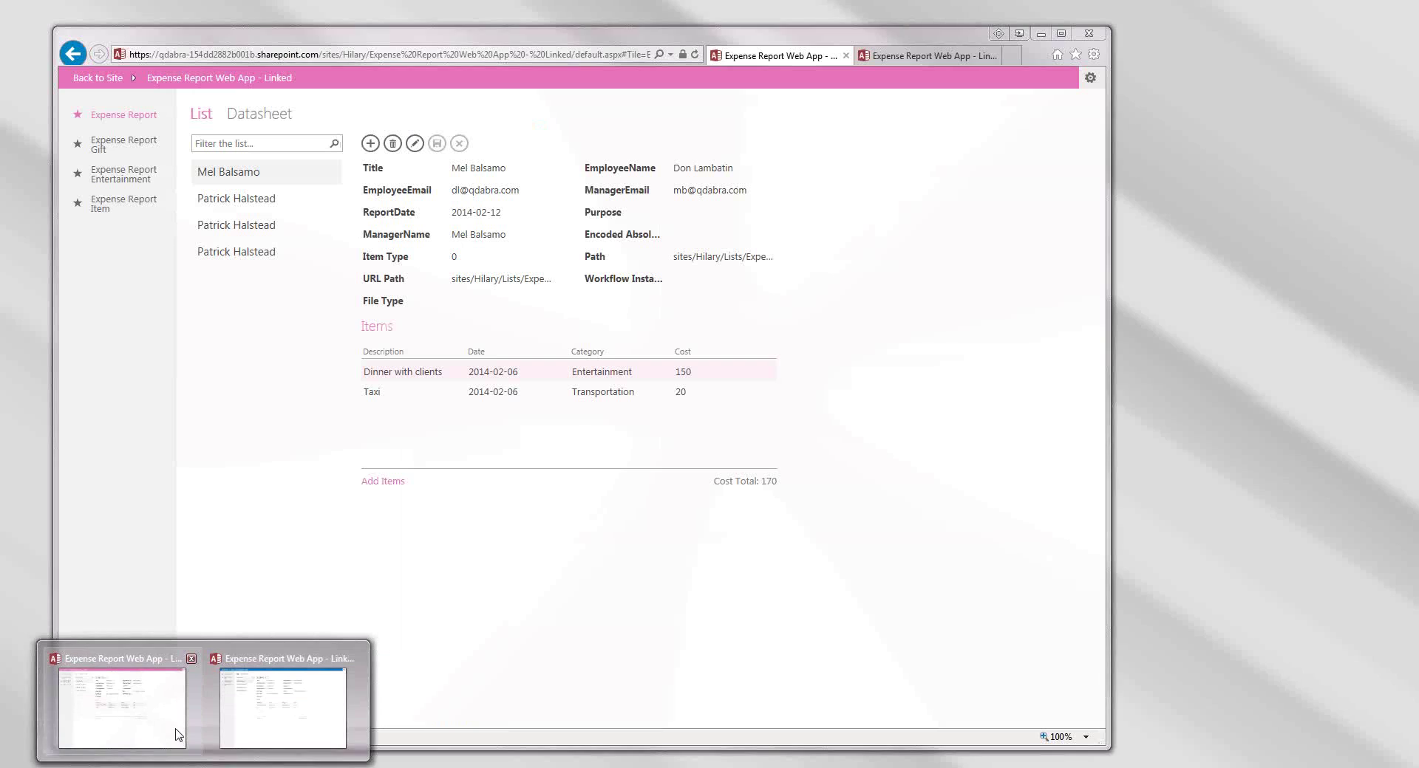
pyautogui.click(177, 735)
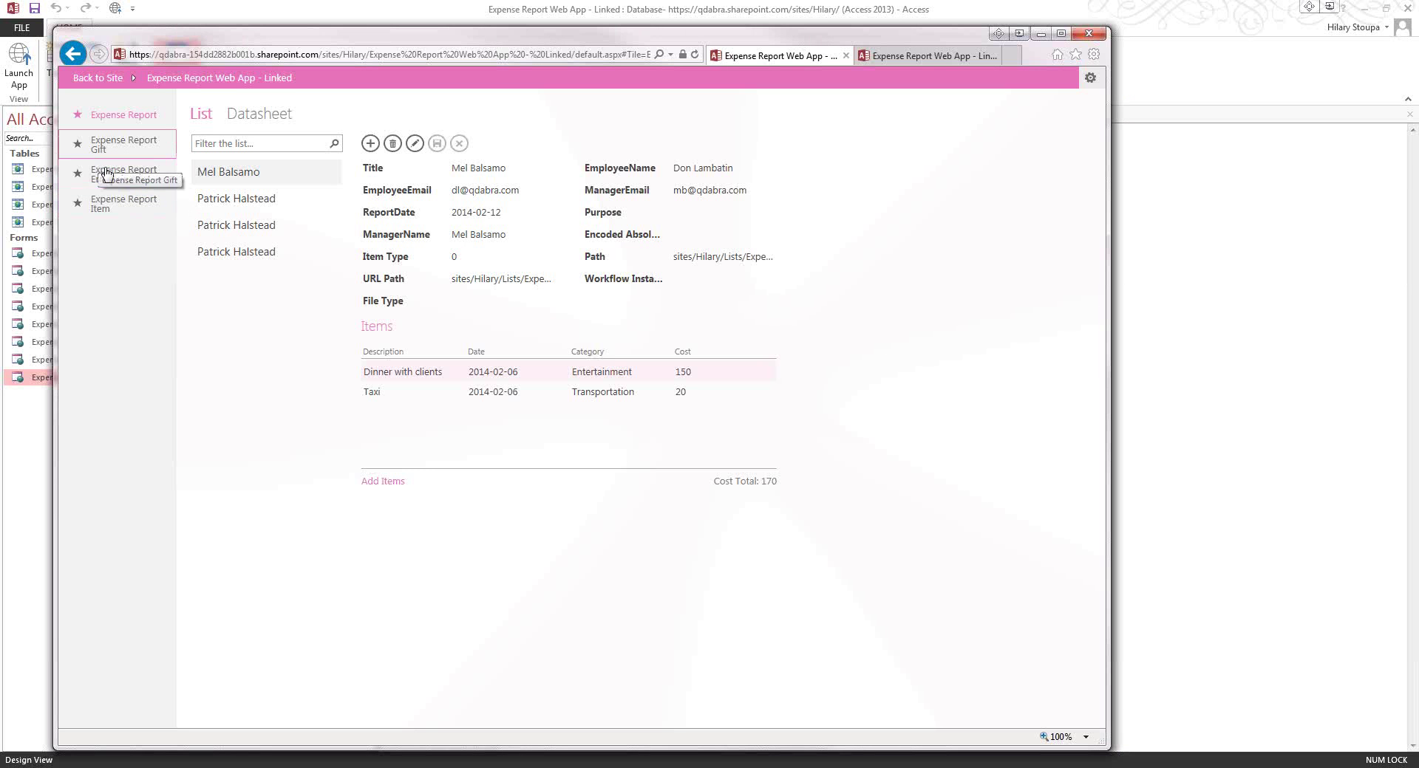
# Back in the linked Access database, hide the Expense Report Item, Expense Report Entertainment and Expense Report Gift tables from the app's table list.
pyautogui.click(277, 6)
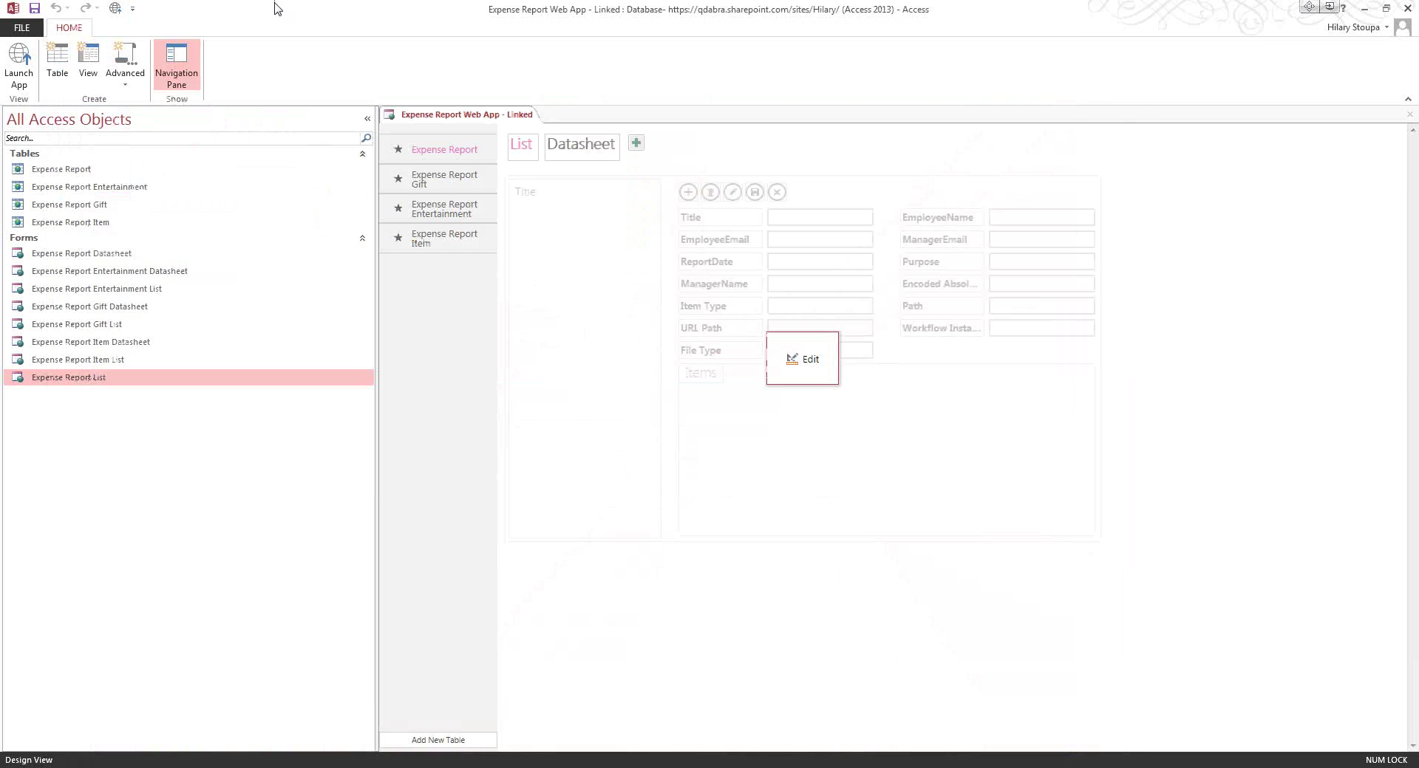
pyautogui.rightClick(425, 240)
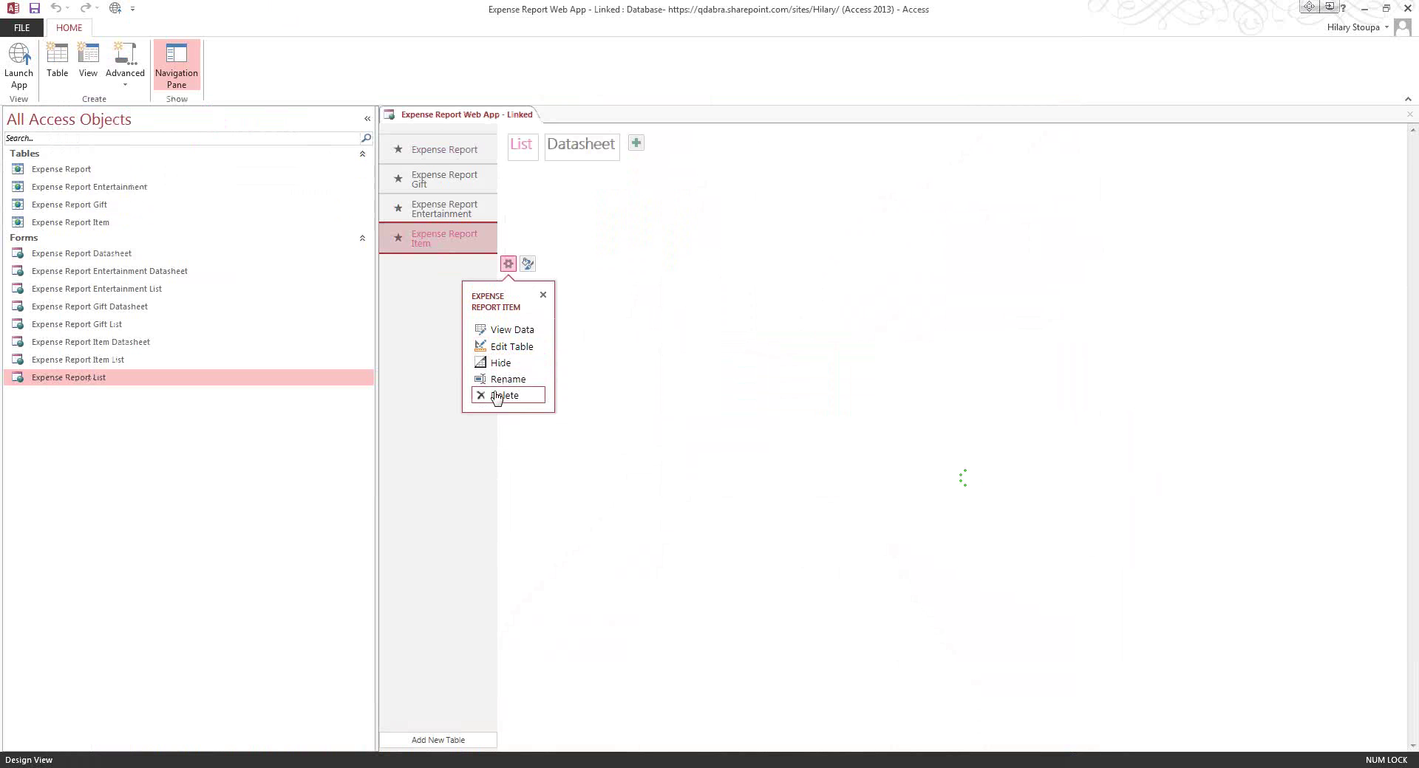
pyautogui.click(496, 362)
pyautogui.rightClick(461, 211)
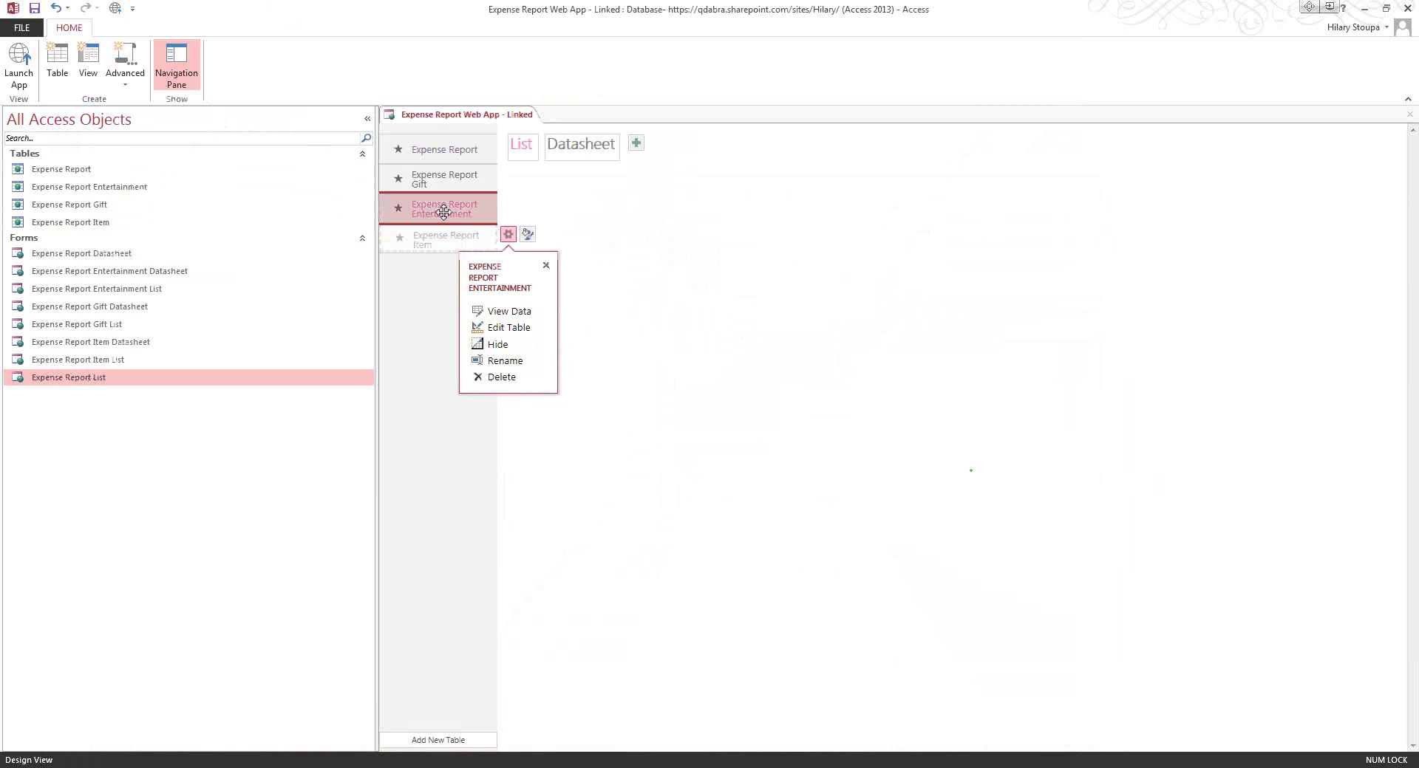
pyautogui.click(502, 347)
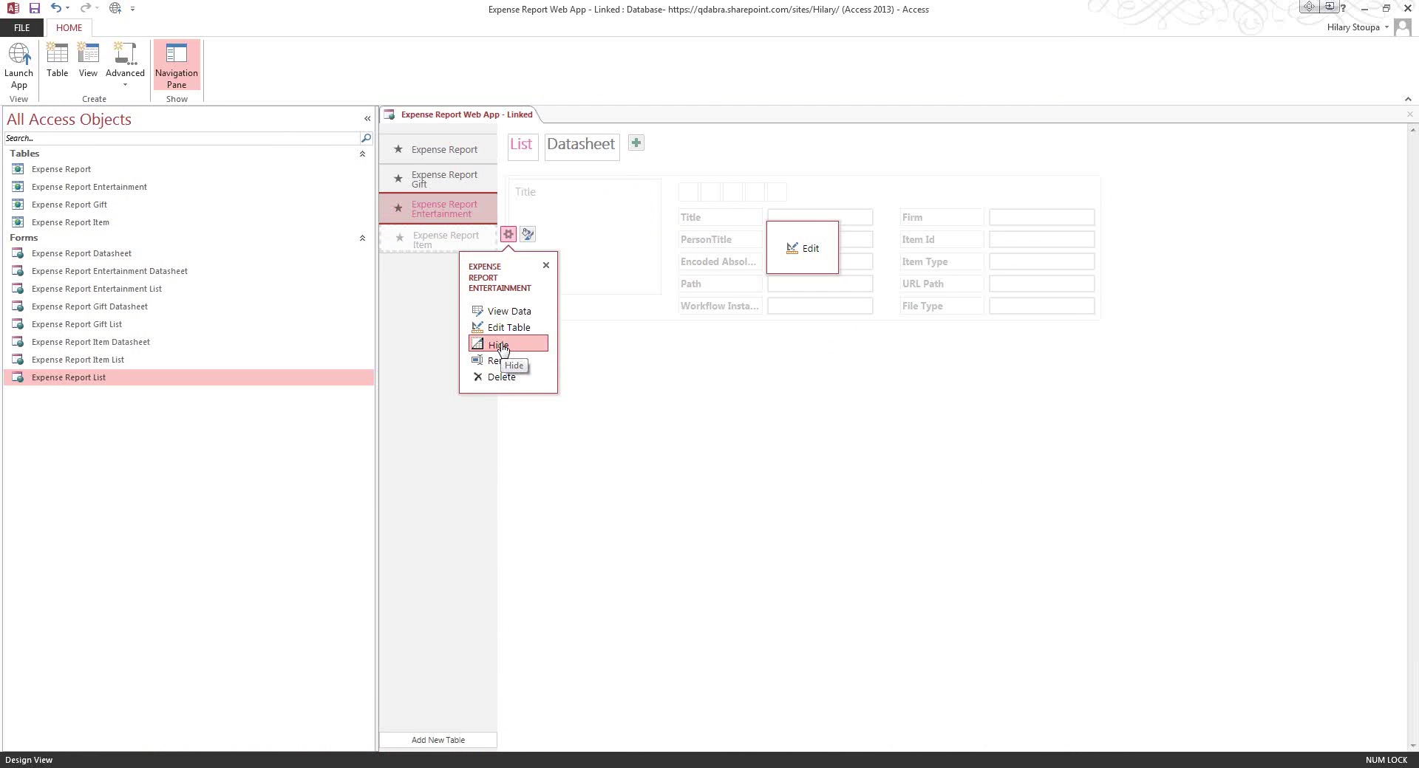
pyautogui.rightClick(443, 181)
pyautogui.click(488, 303)
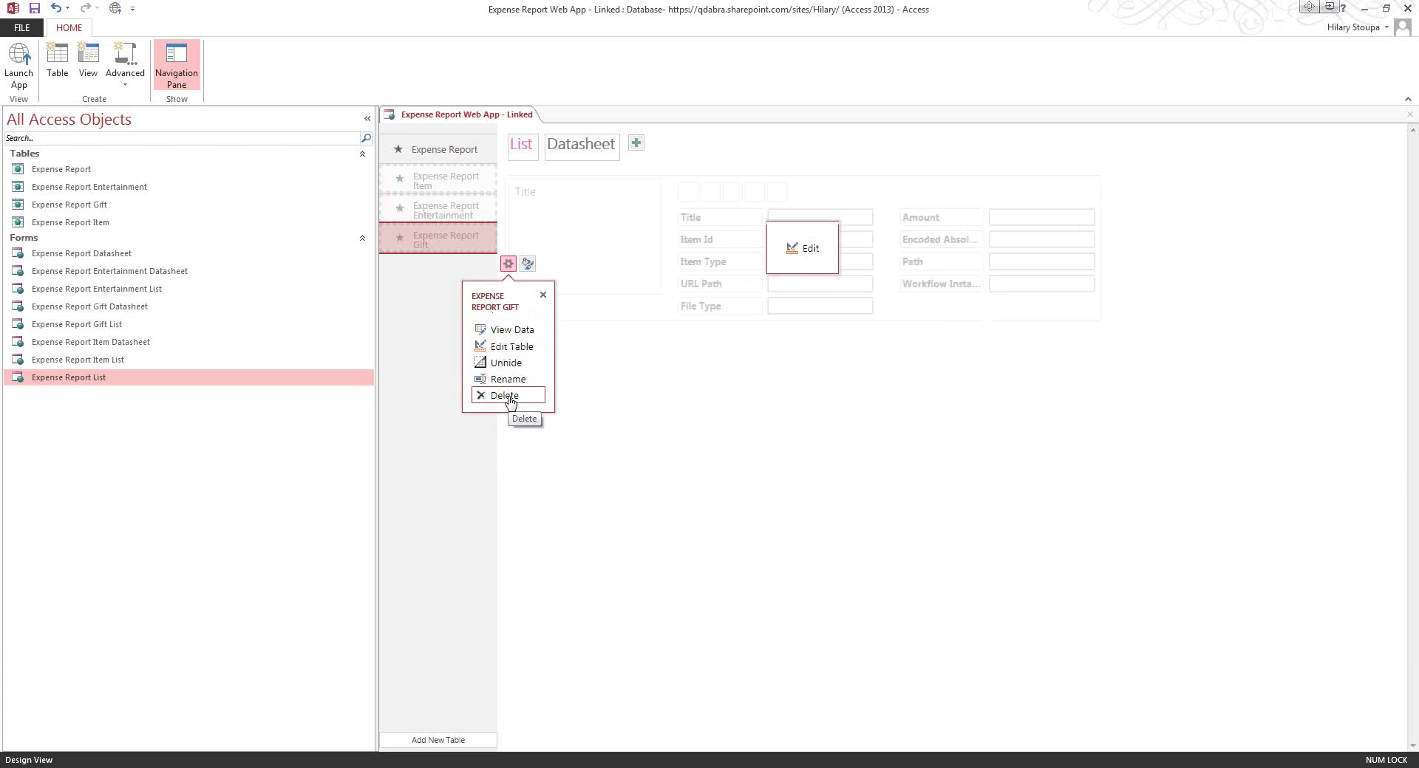
pyautogui.press('Escape')
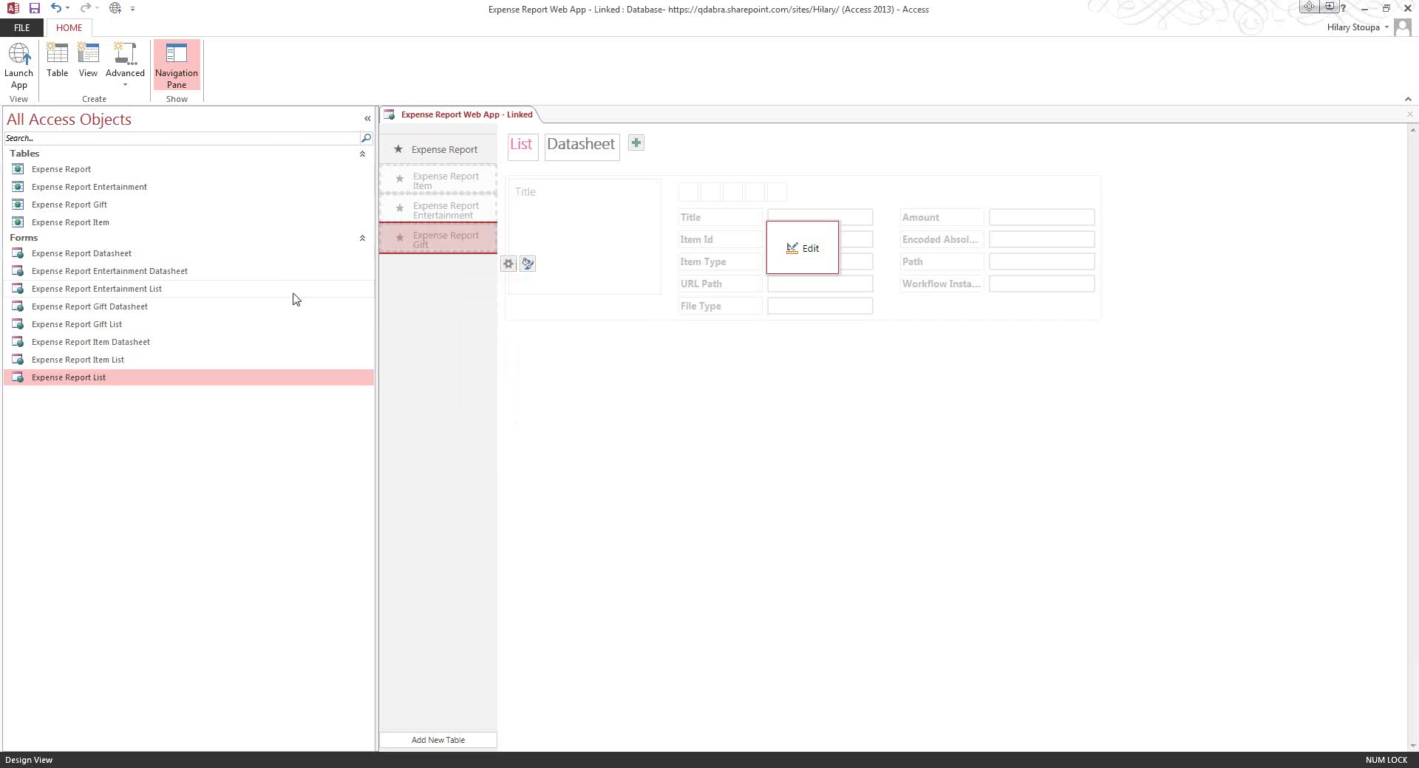
# Launch the linked app and review the Expense Report list and datasheet views, comparing them with the previously opened version of the app.
pyautogui.click(23, 63)
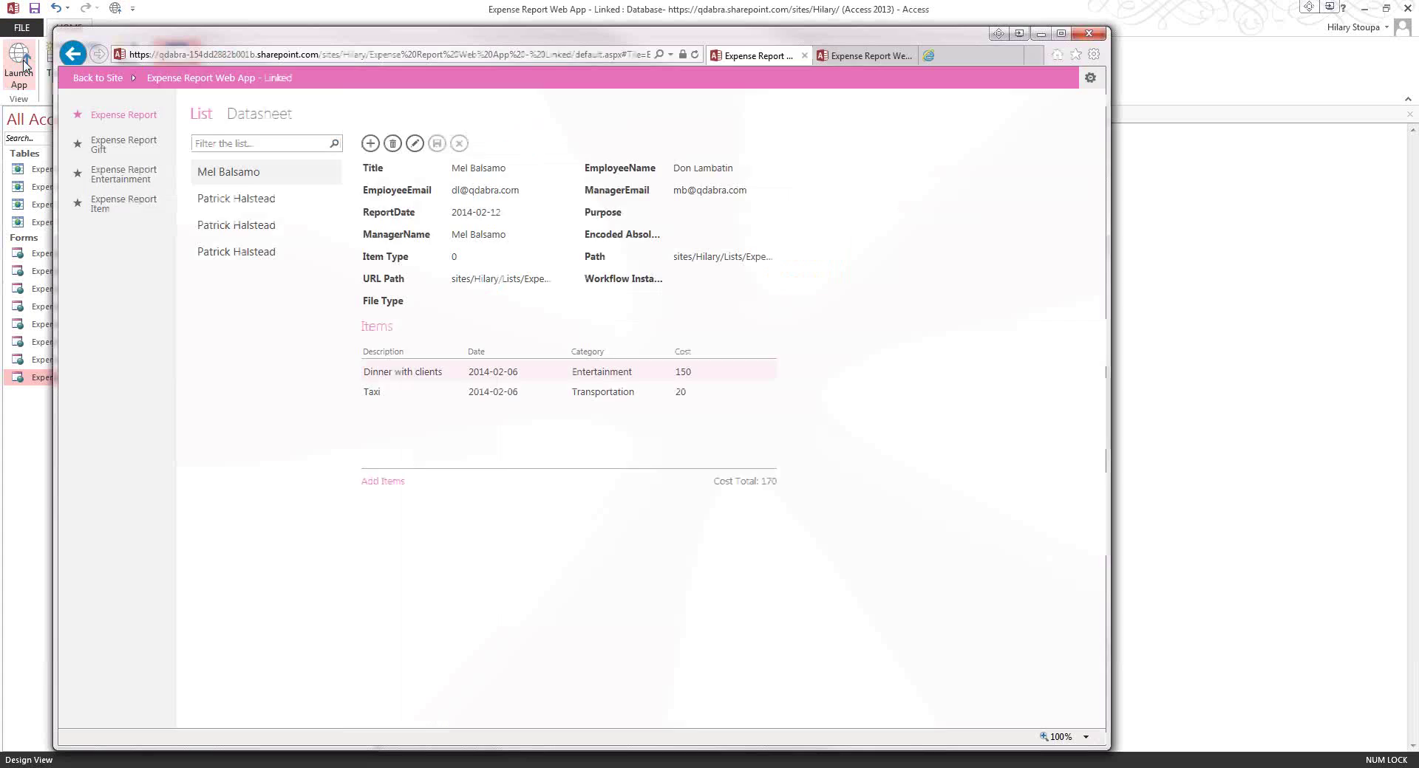
pyautogui.click(23, 64)
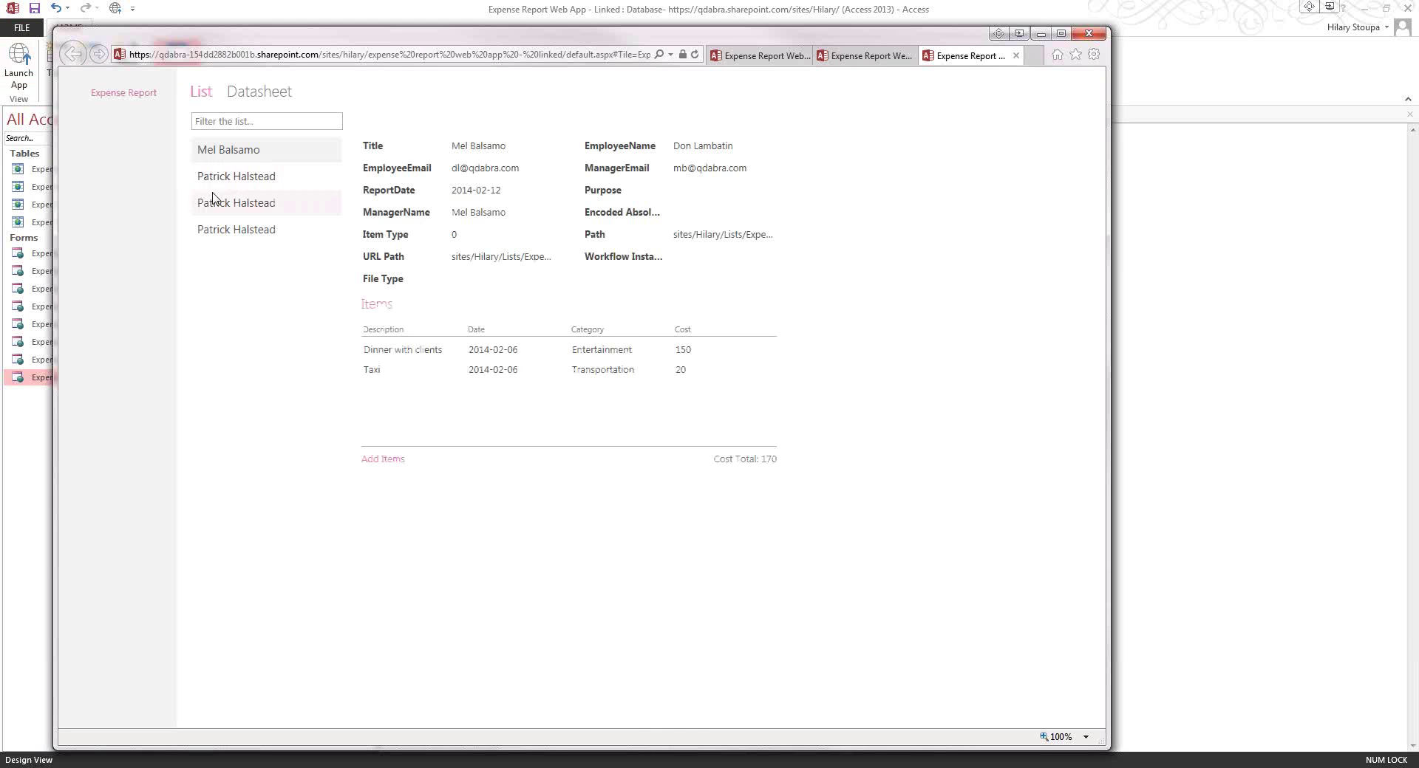
pyautogui.click(250, 177)
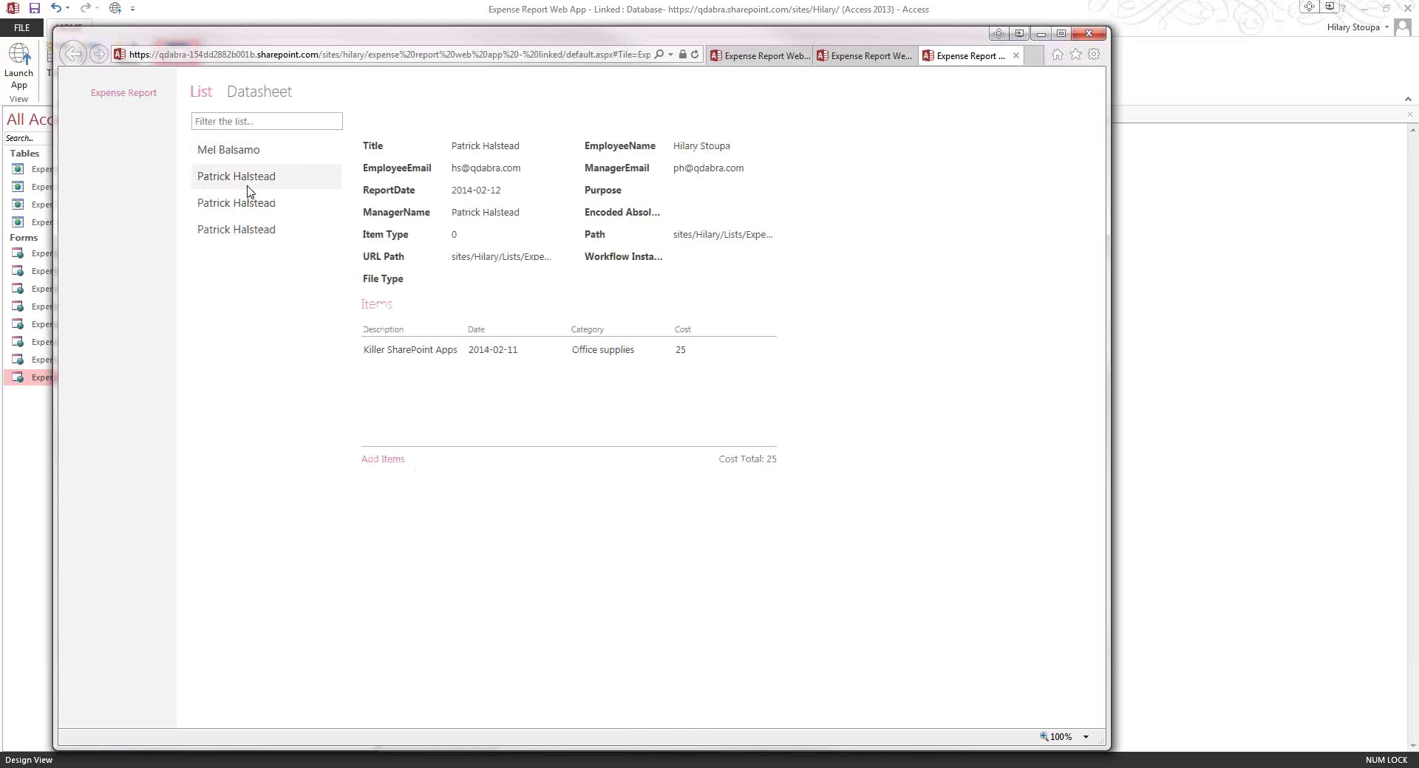
pyautogui.click(256, 118)
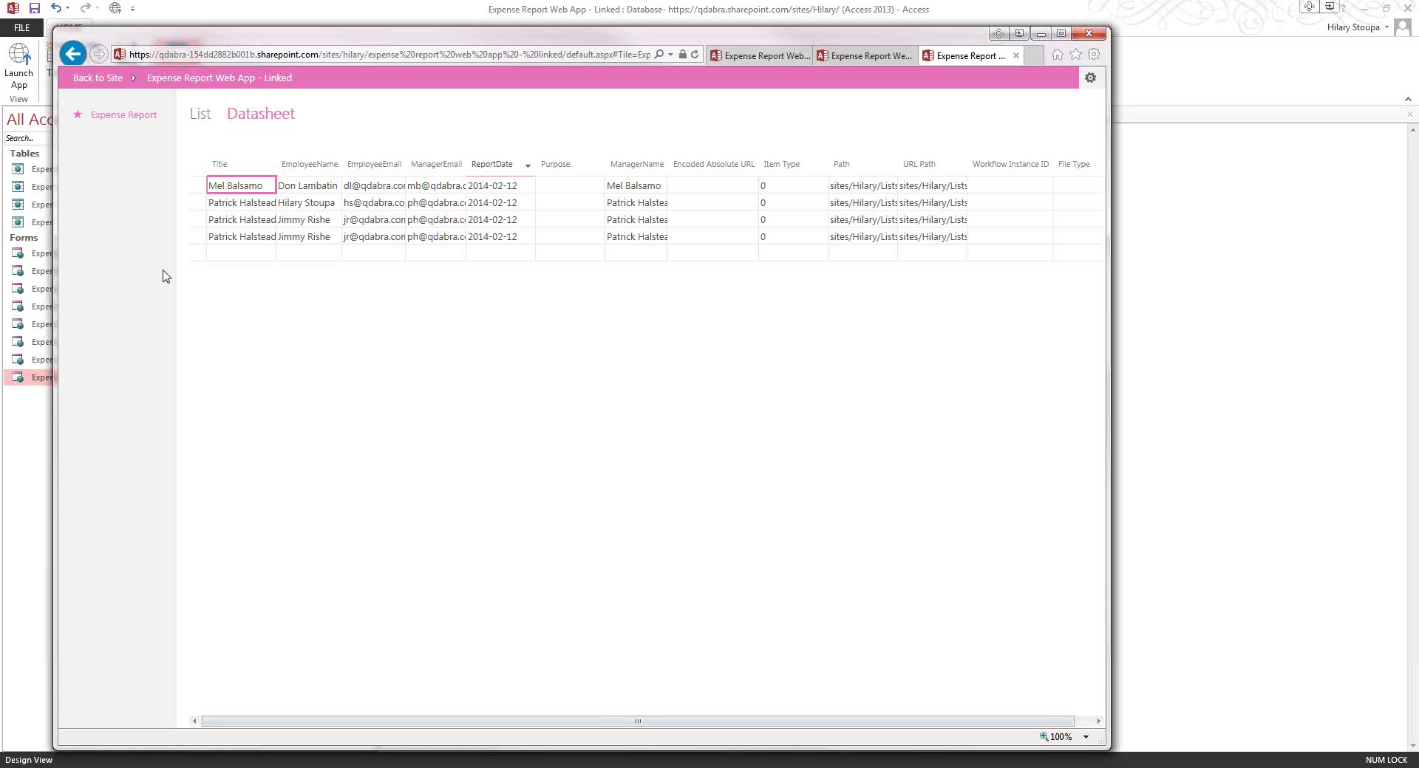
pyautogui.click(197, 118)
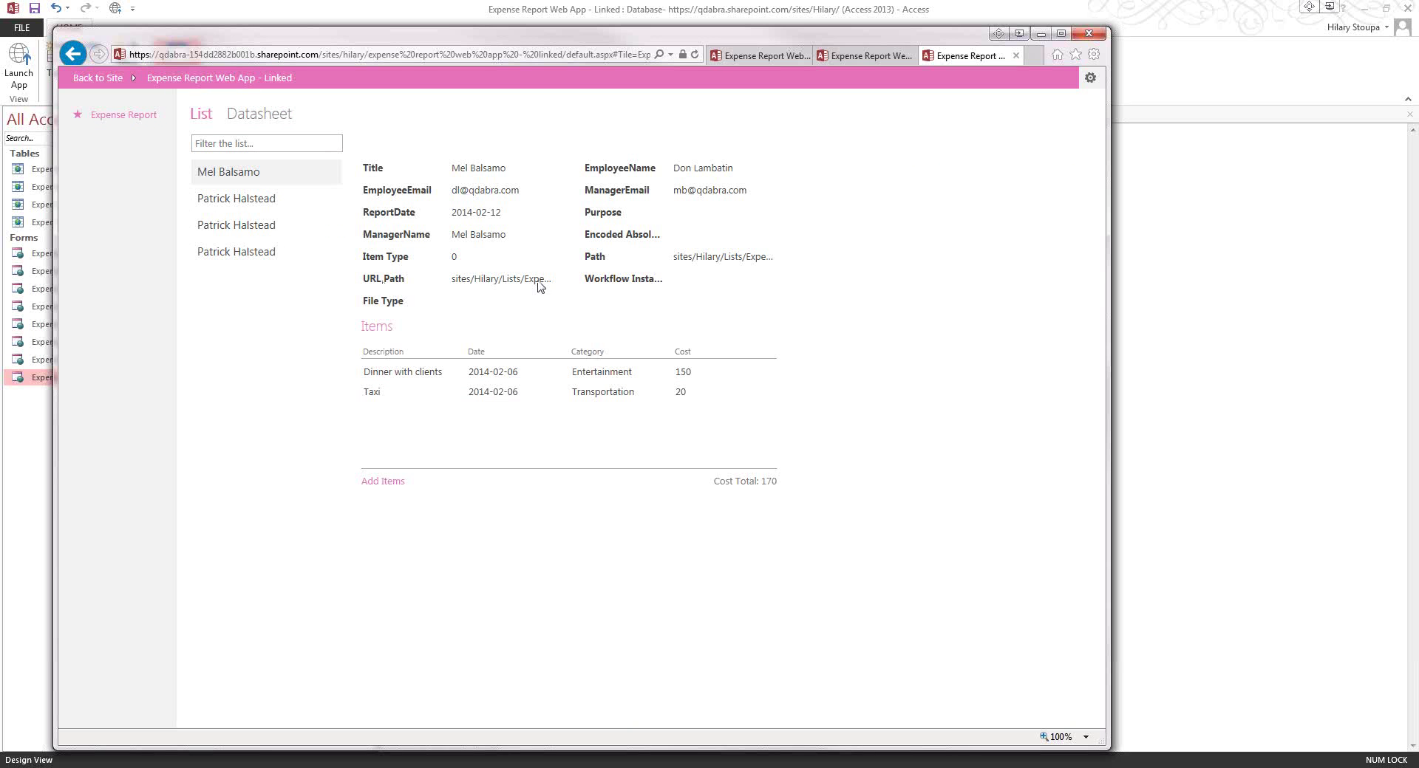
pyautogui.click(868, 57)
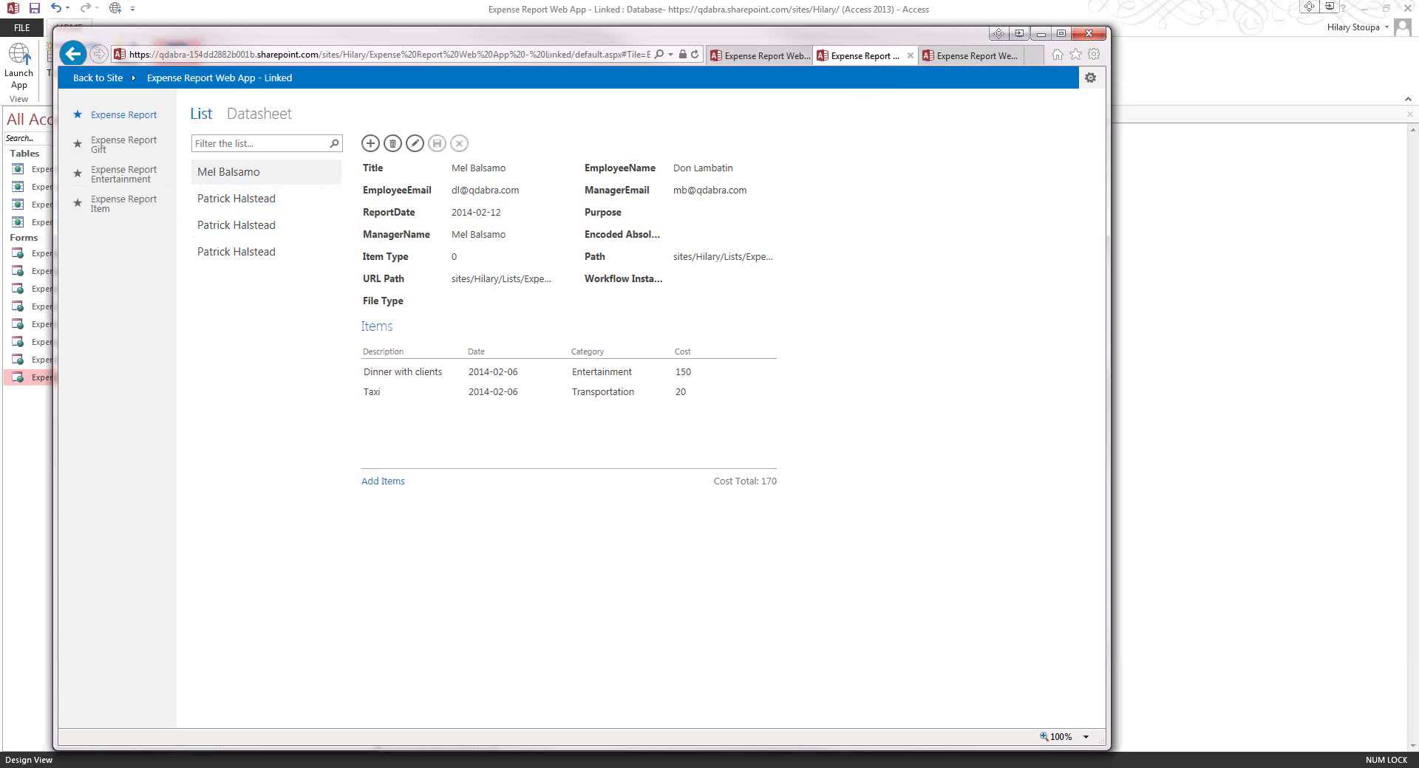
pyautogui.click(879, 679)
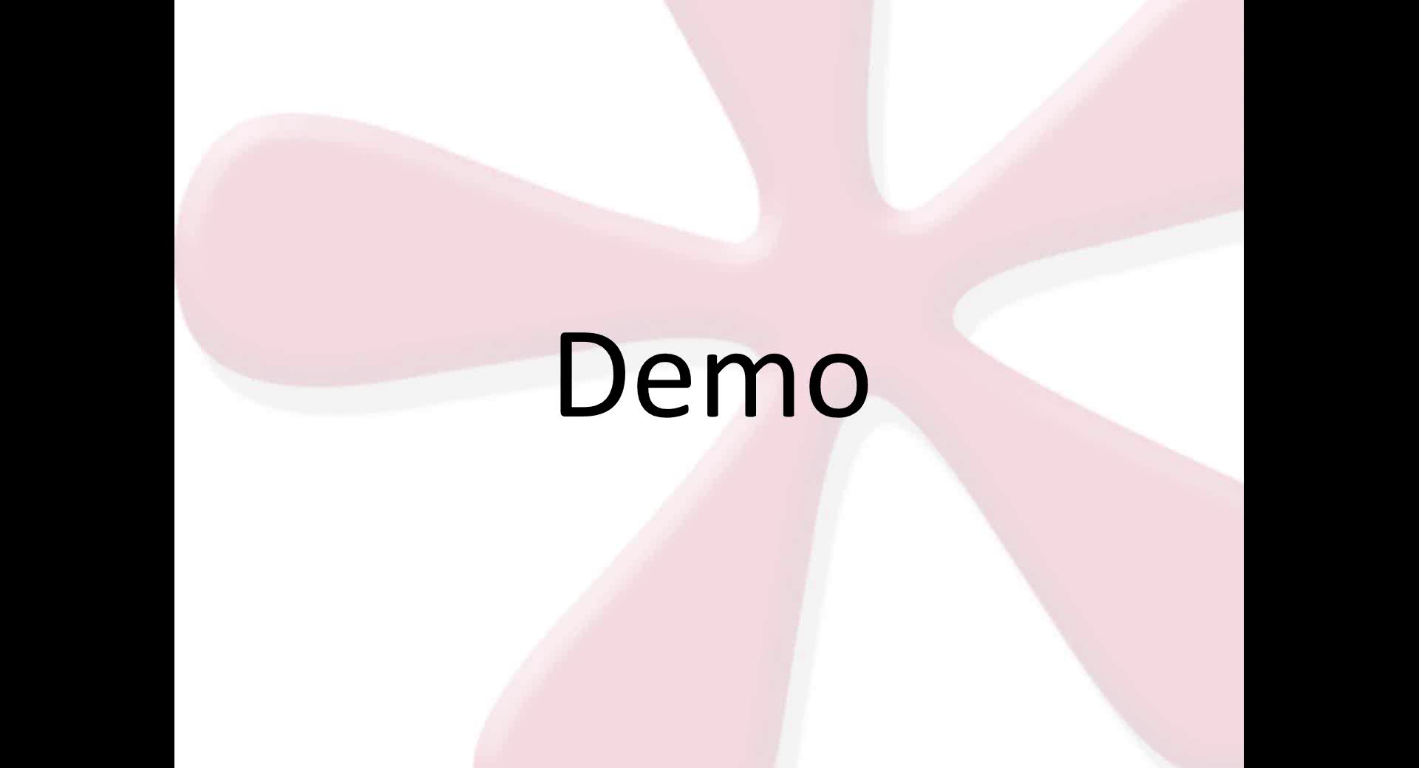
pyautogui.press('Right')
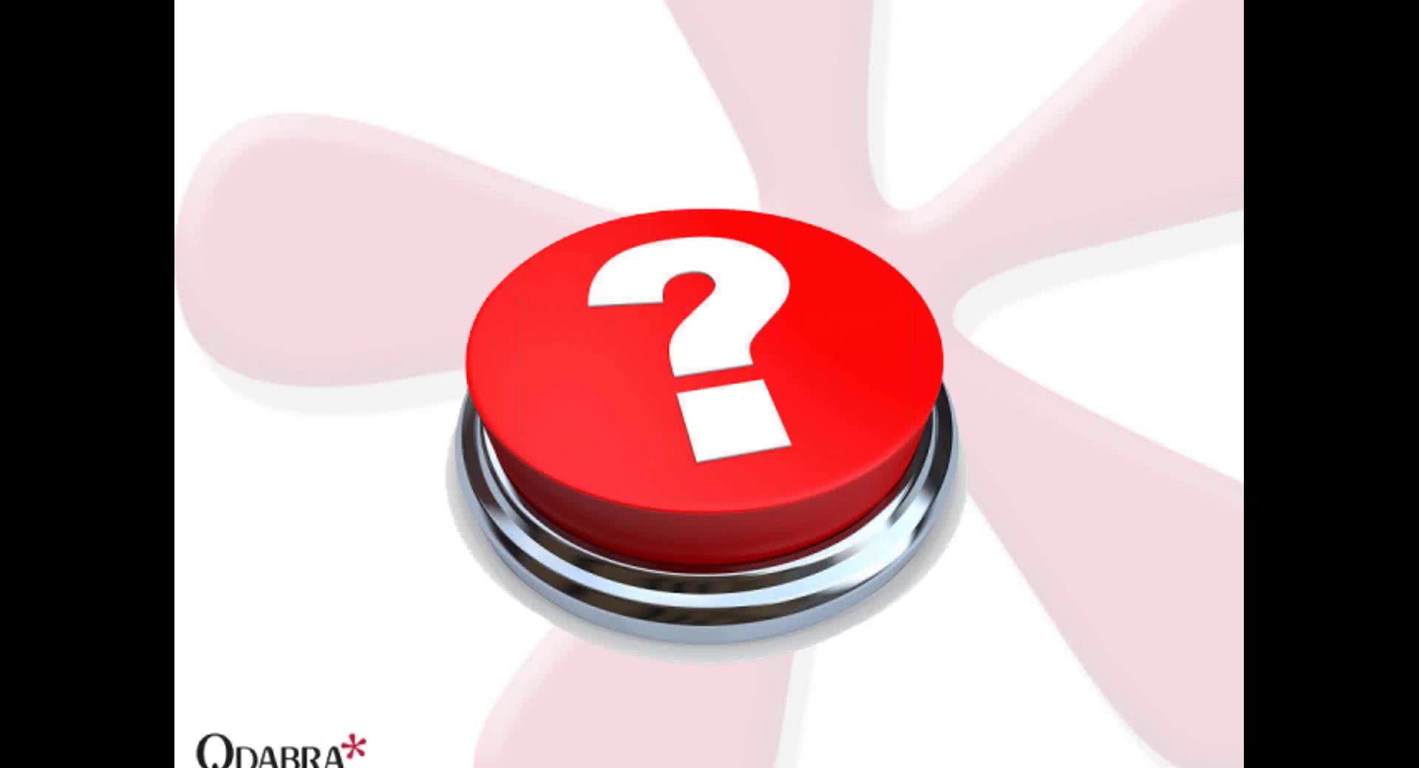